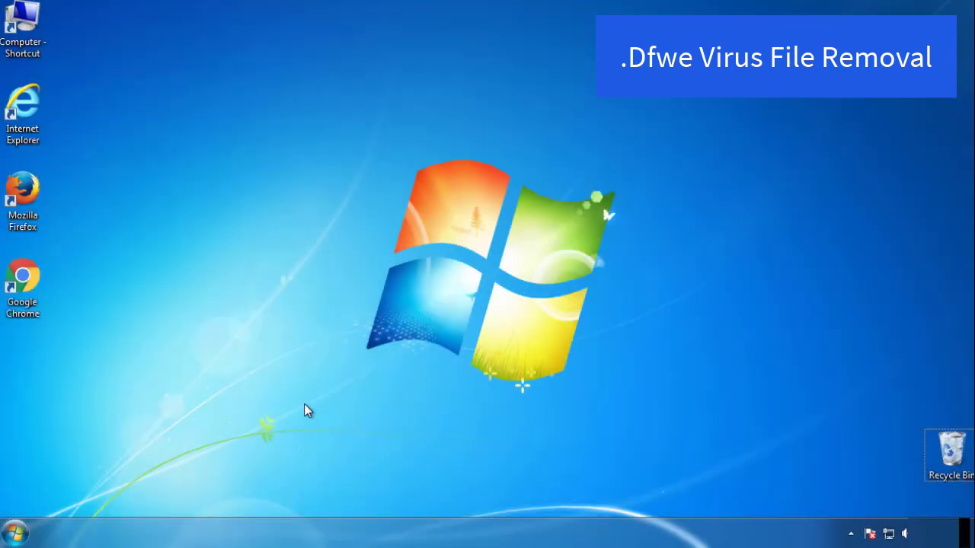
# - Launch System Configuration by searching msconfig in the Start menu
pyautogui.click(23, 533)
pyautogui.click(78, 492)
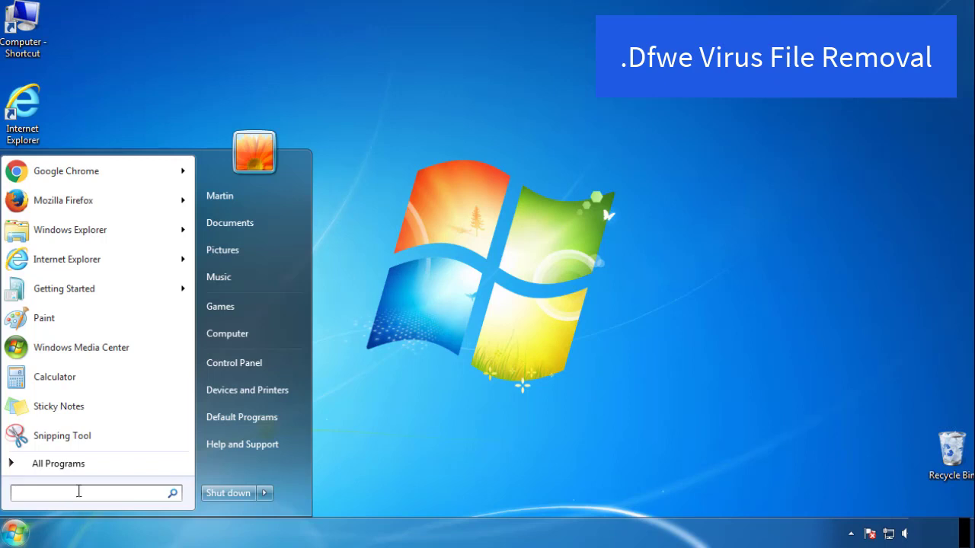
pyautogui.write('mscon')
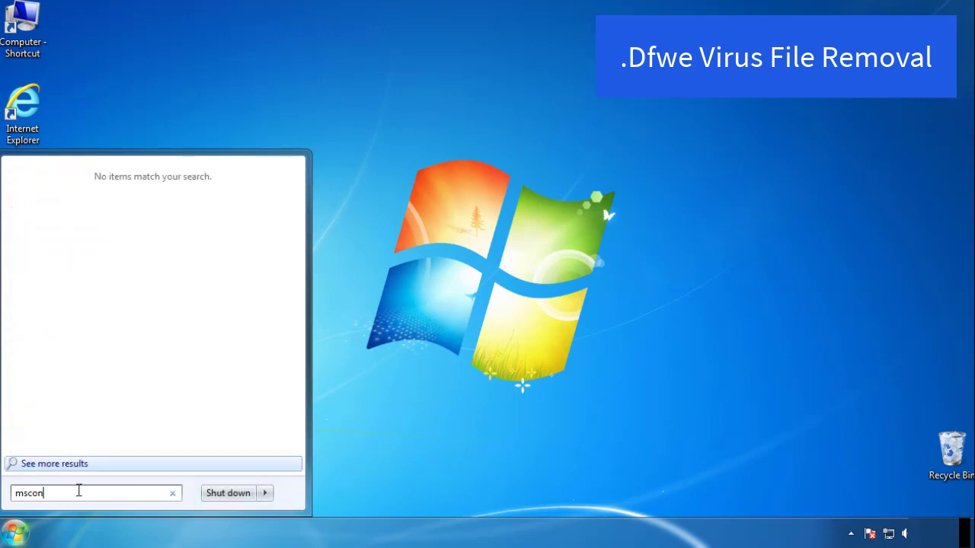
pyautogui.write('fig')
pyautogui.press('Return')
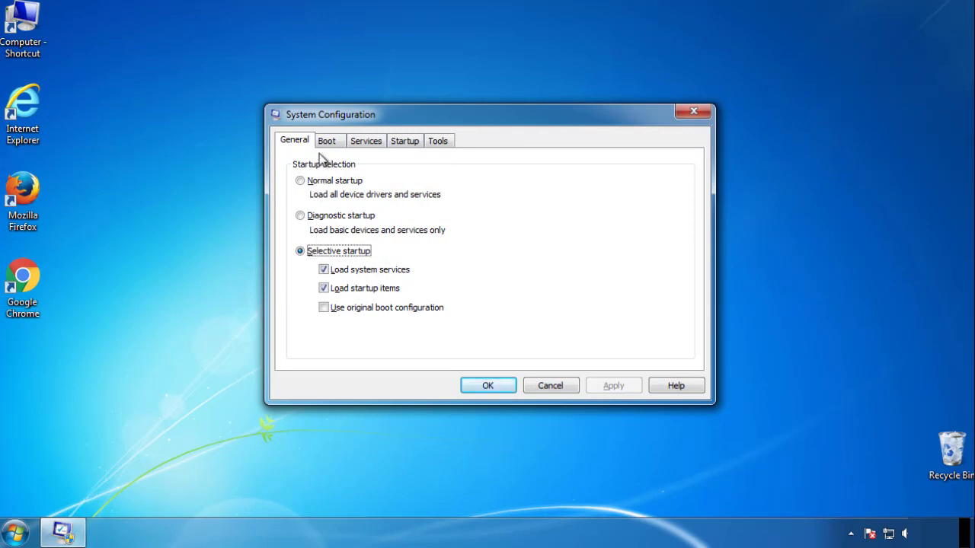
# - Turn on Minimal safe boot on the Boot tab and restart Windows
pyautogui.click(326, 142)
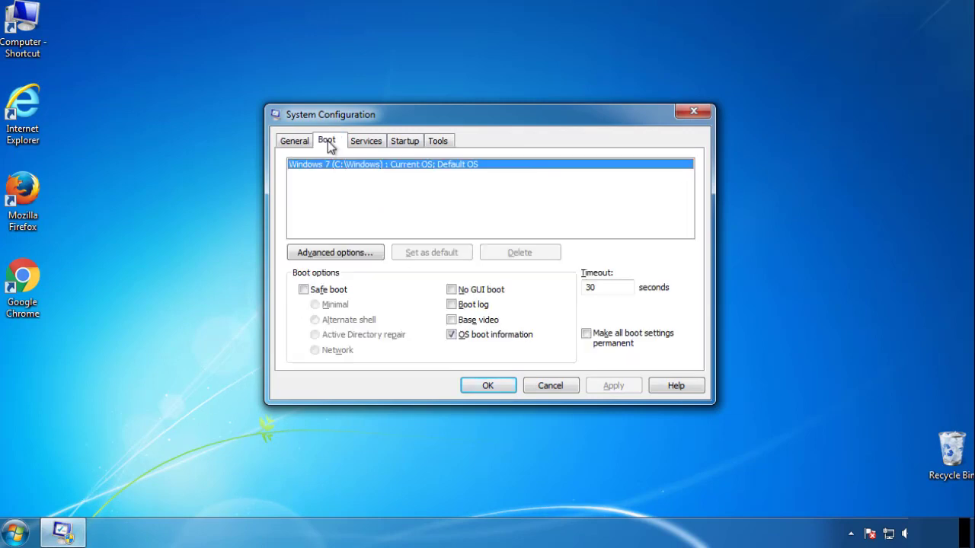
pyautogui.click(302, 289)
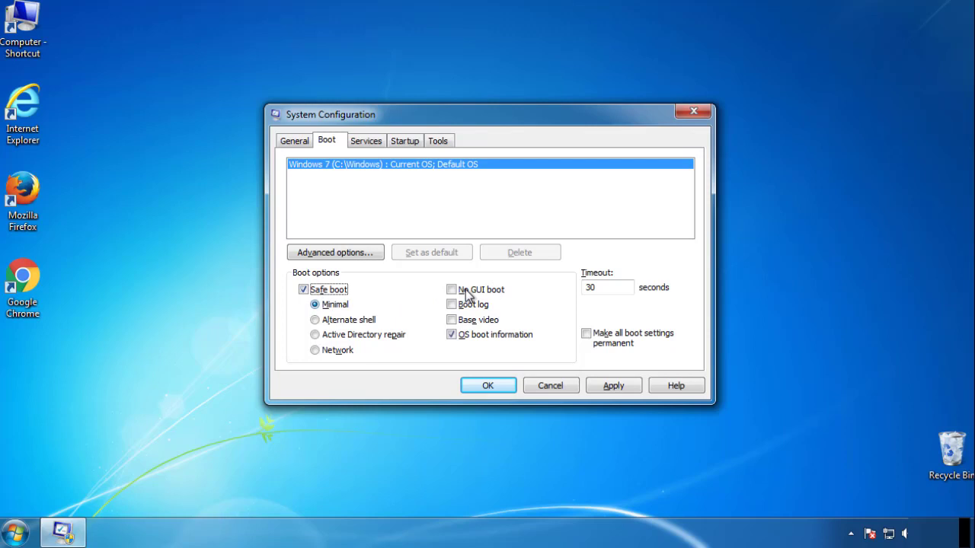
pyautogui.click(490, 386)
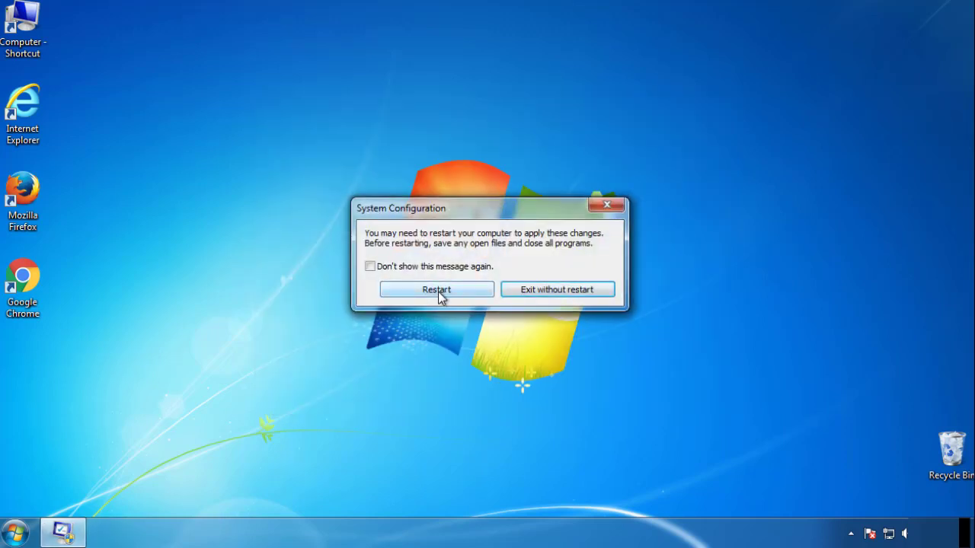
pyautogui.click(438, 290)
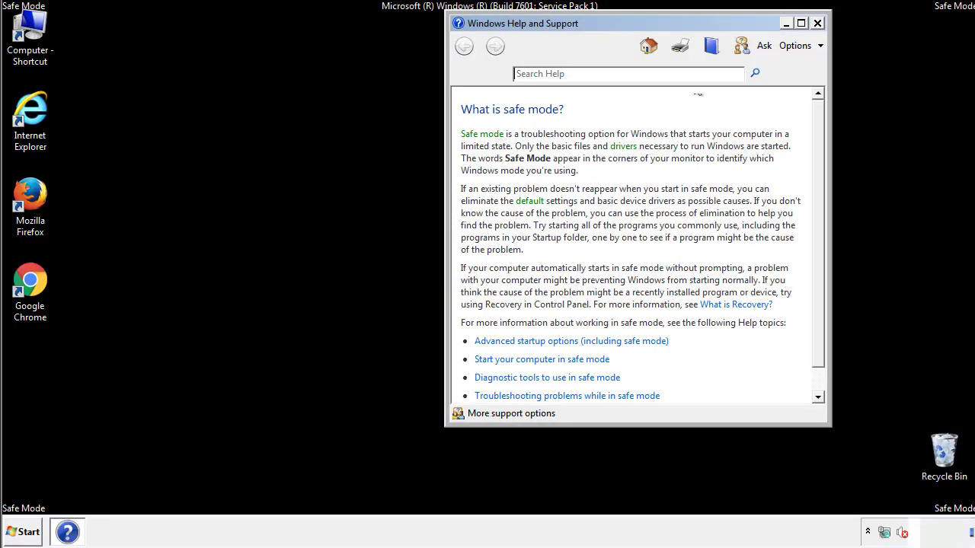
# - Dismiss Safe Mode help and set Folder Options to show hidden files, folders and drives
pyautogui.click(816, 24)
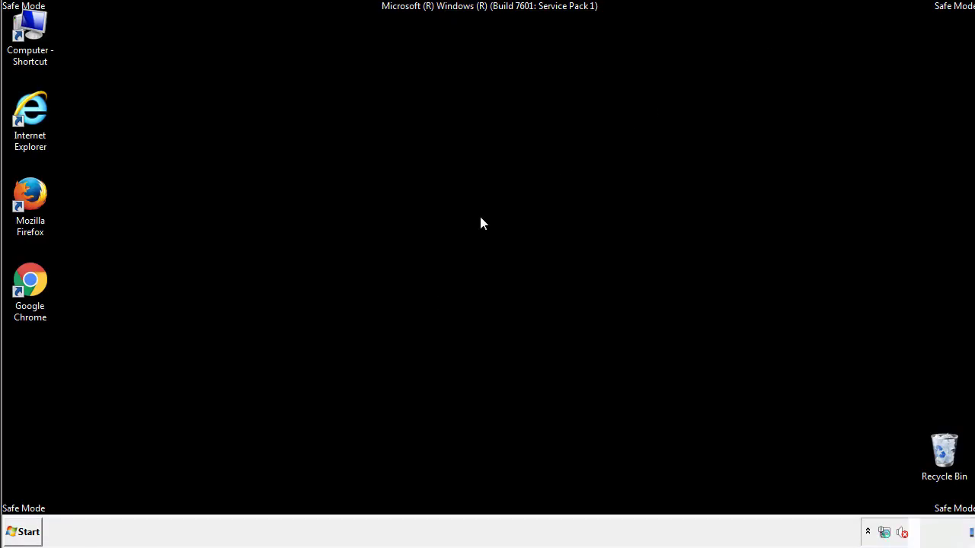
pyautogui.click(30, 531)
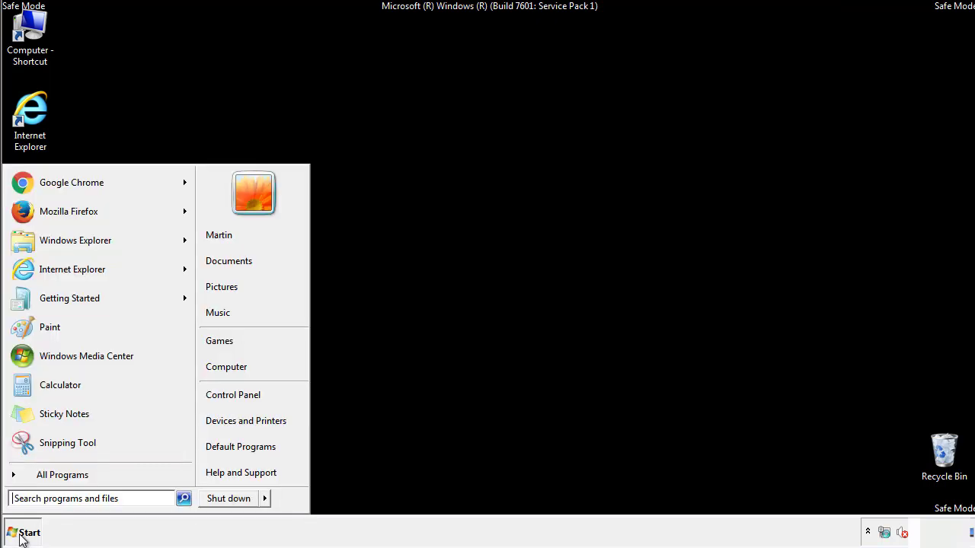
pyautogui.click(244, 393)
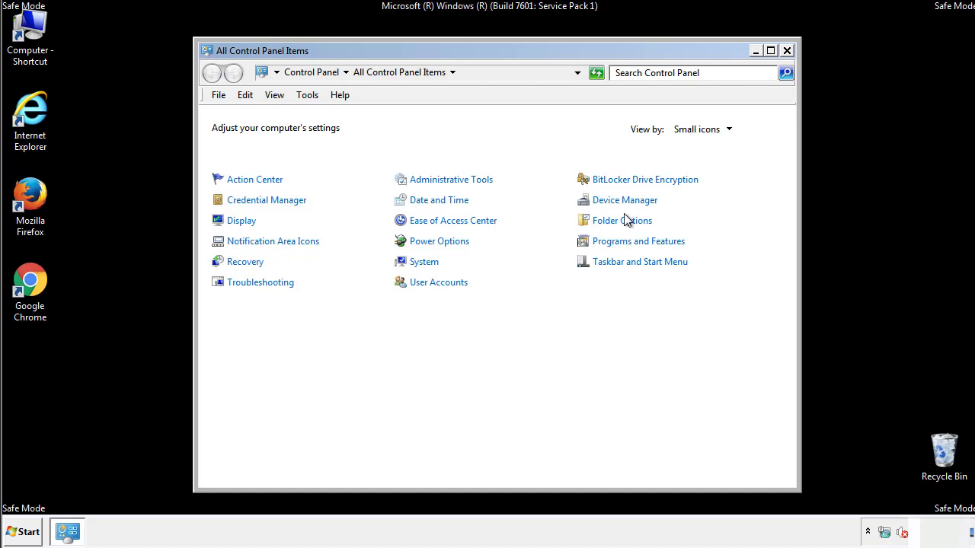
pyautogui.click(625, 223)
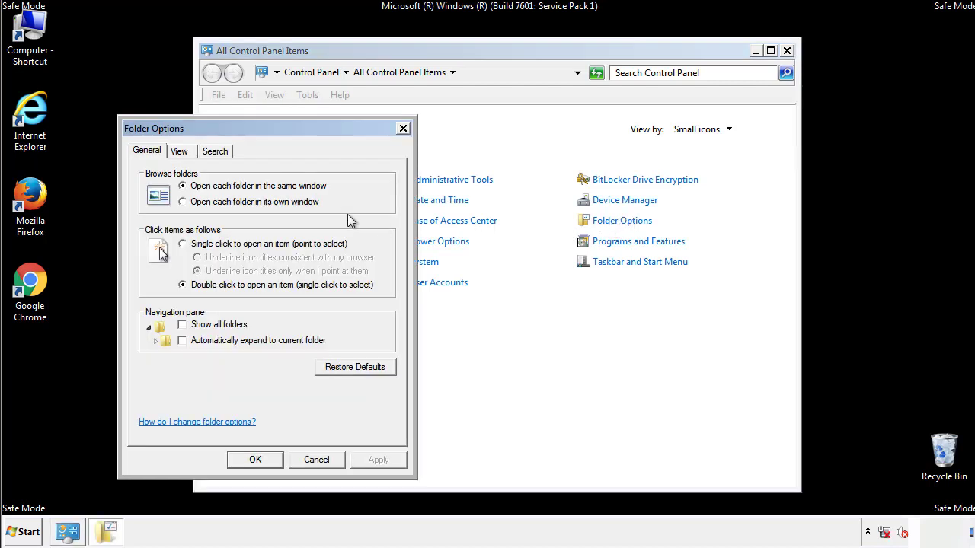
pyautogui.click(181, 153)
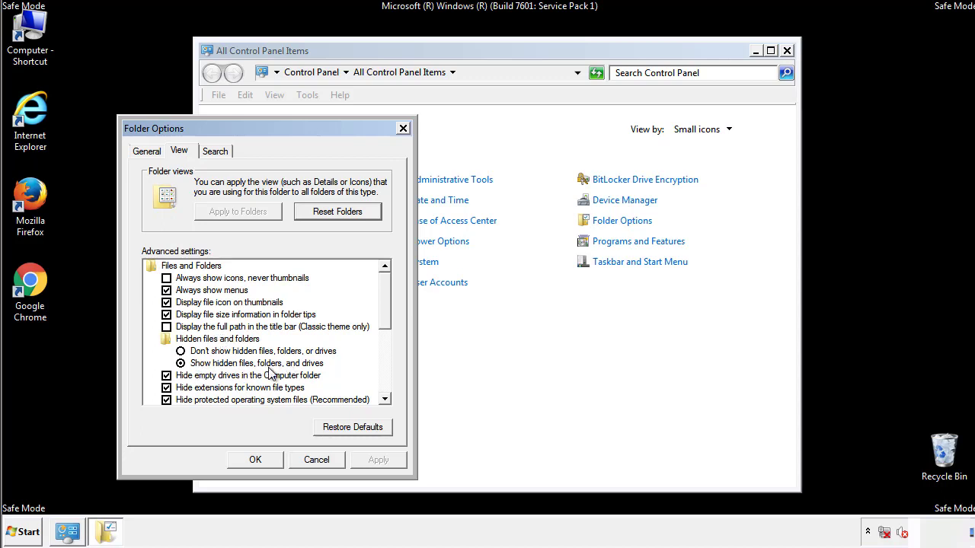
pyautogui.click(263, 459)
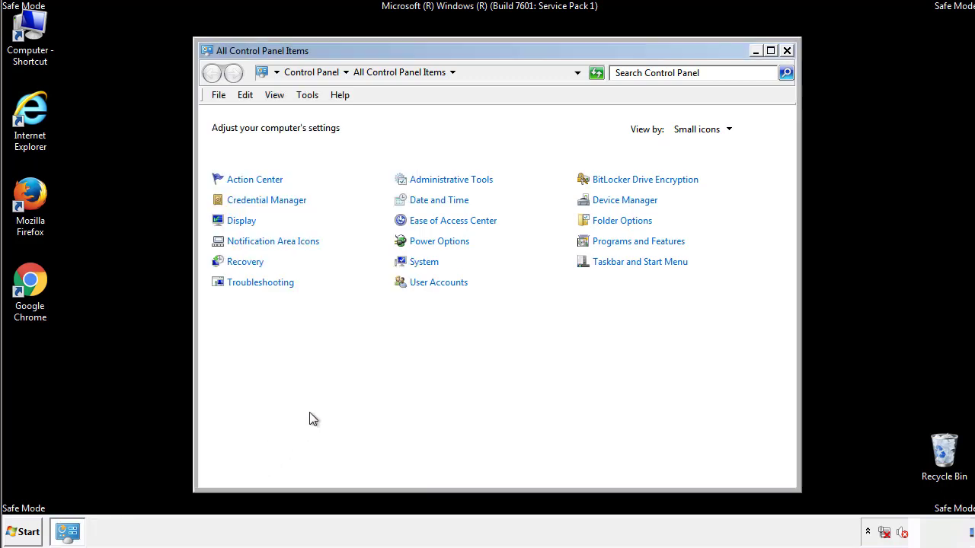
pyautogui.click(787, 50)
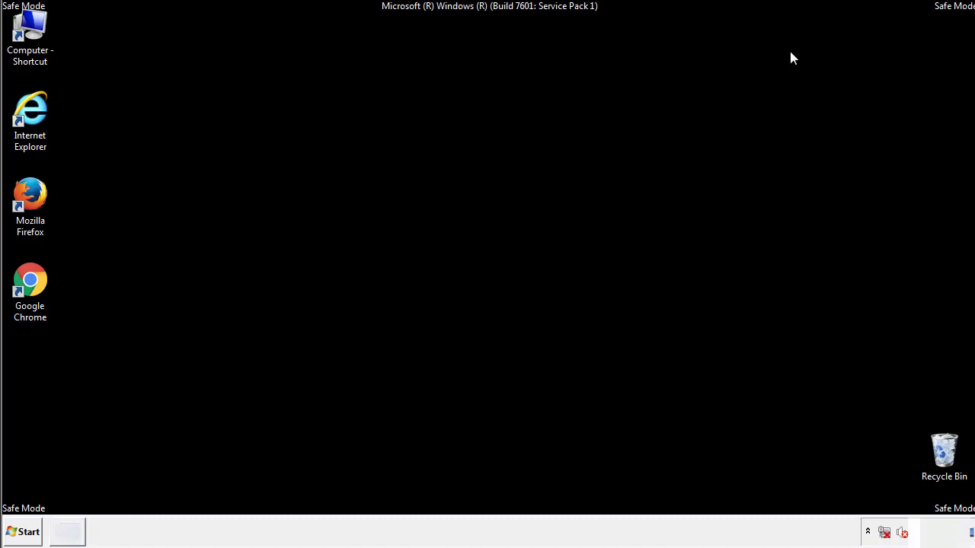
# - Browse to C:\Windows\System32\drivers\etc and open the hosts file
pyautogui.doubleClick(32, 29)
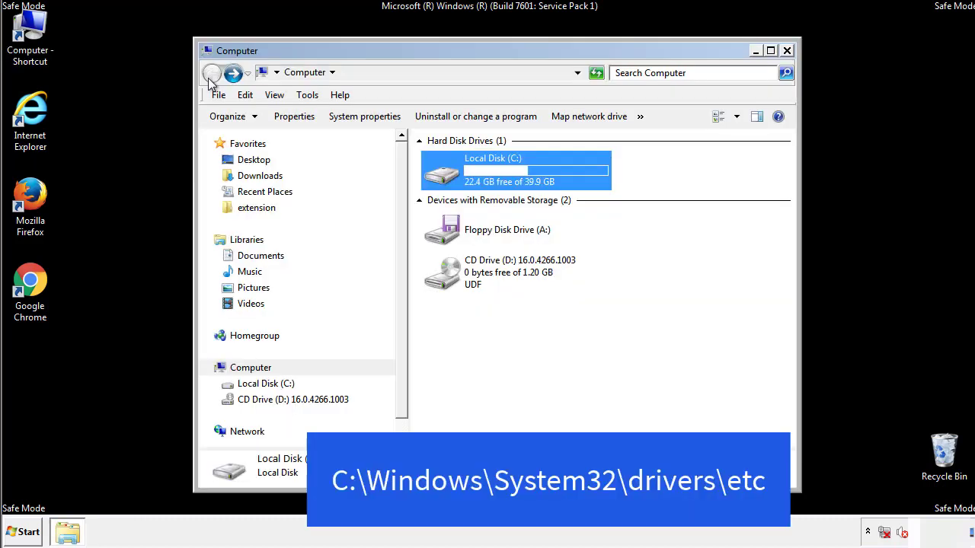
pyautogui.doubleClick(450, 178)
pyautogui.doubleClick(446, 279)
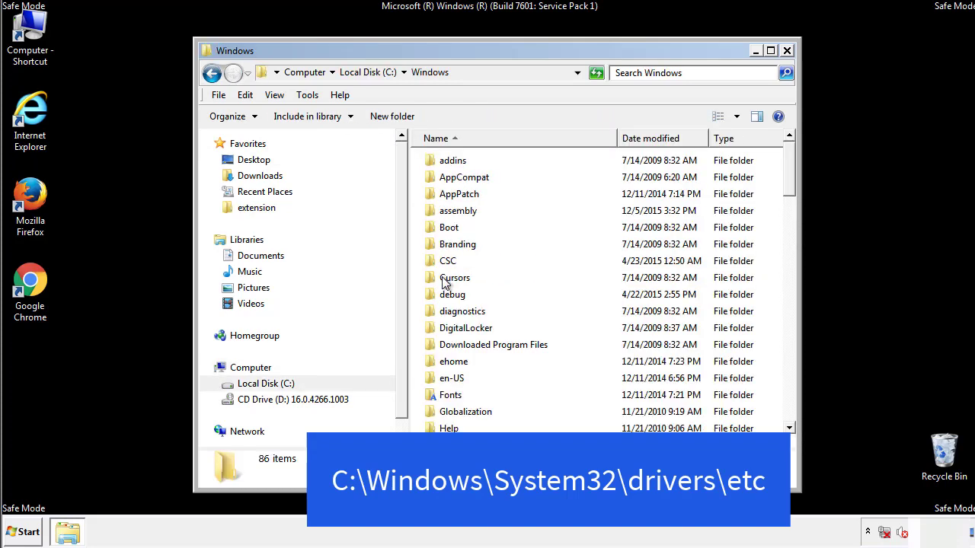
pyautogui.scroll(-2, 448, 344)
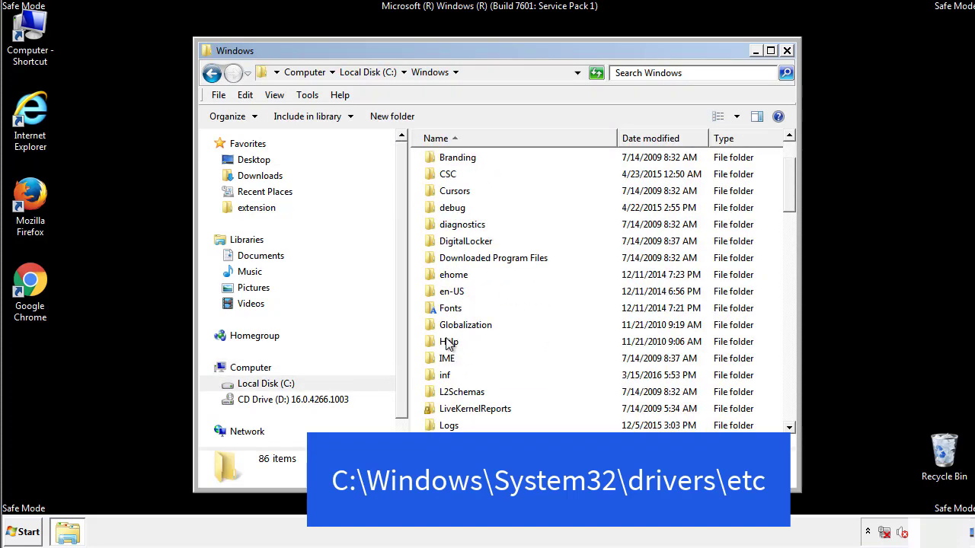
pyautogui.scroll(-2, 448, 345)
pyautogui.scroll(-2, 447, 344)
pyautogui.scroll(-3, 448, 344)
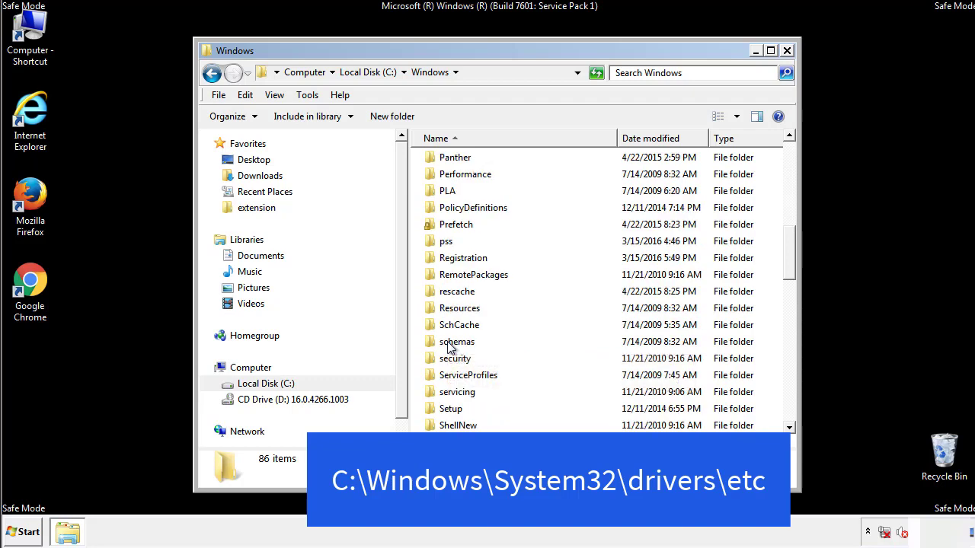
pyautogui.scroll(-2, 448, 344)
pyautogui.doubleClick(460, 393)
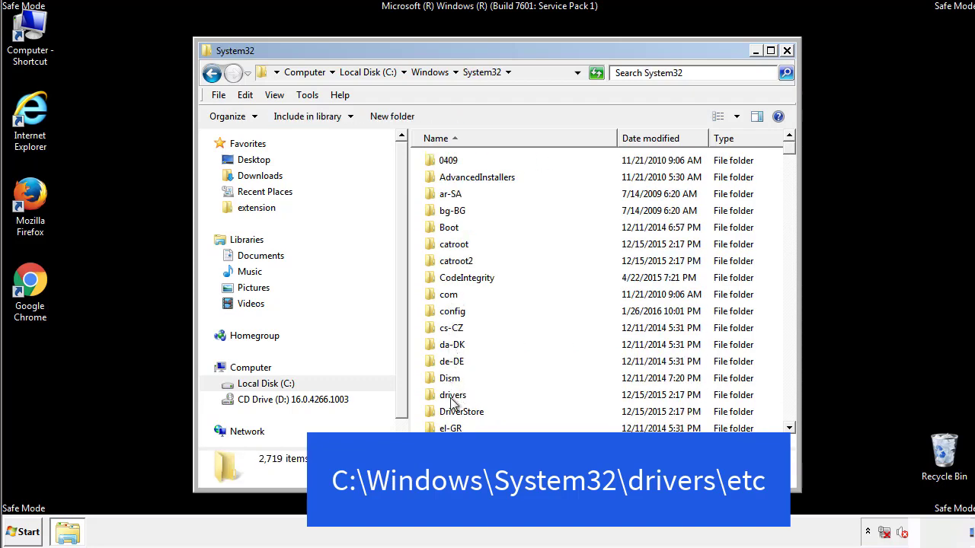
pyautogui.doubleClick(454, 396)
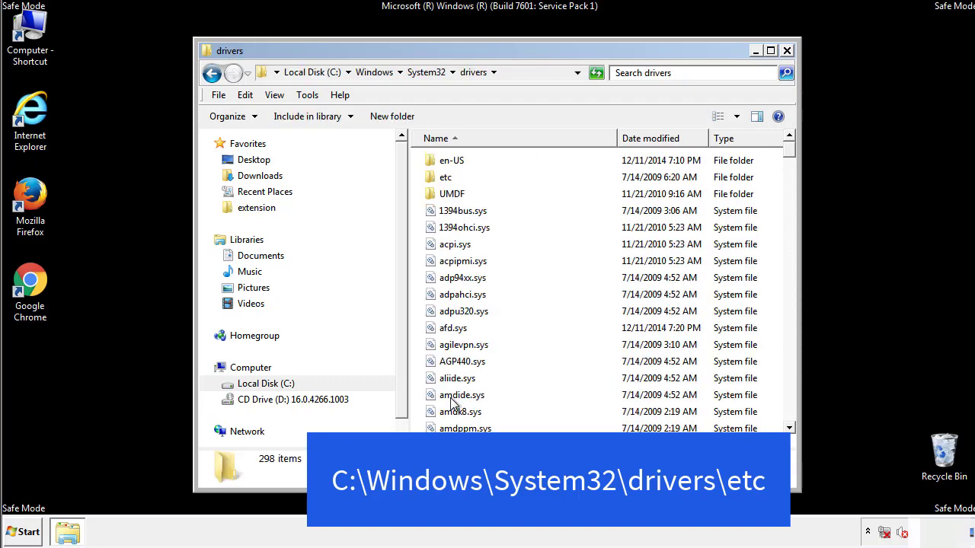
pyautogui.doubleClick(436, 182)
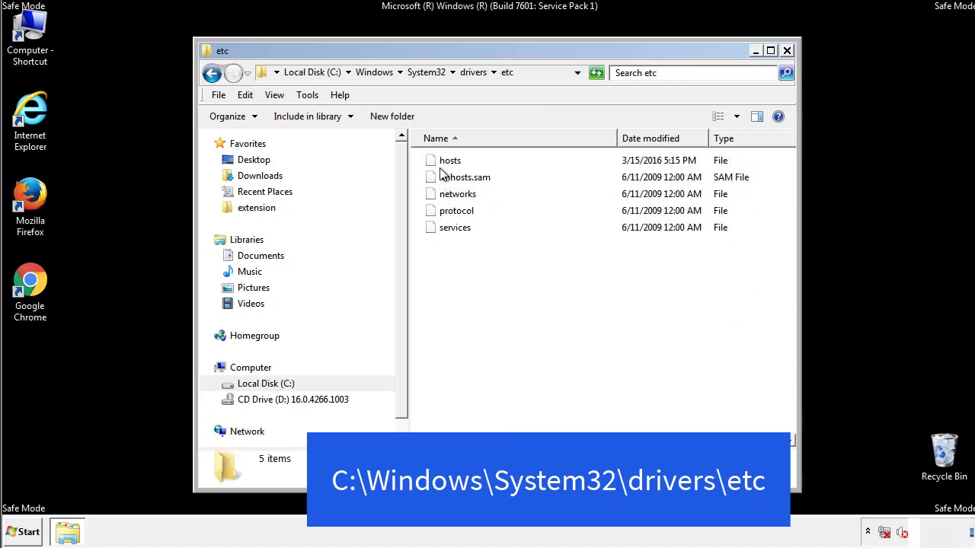
pyautogui.doubleClick(443, 161)
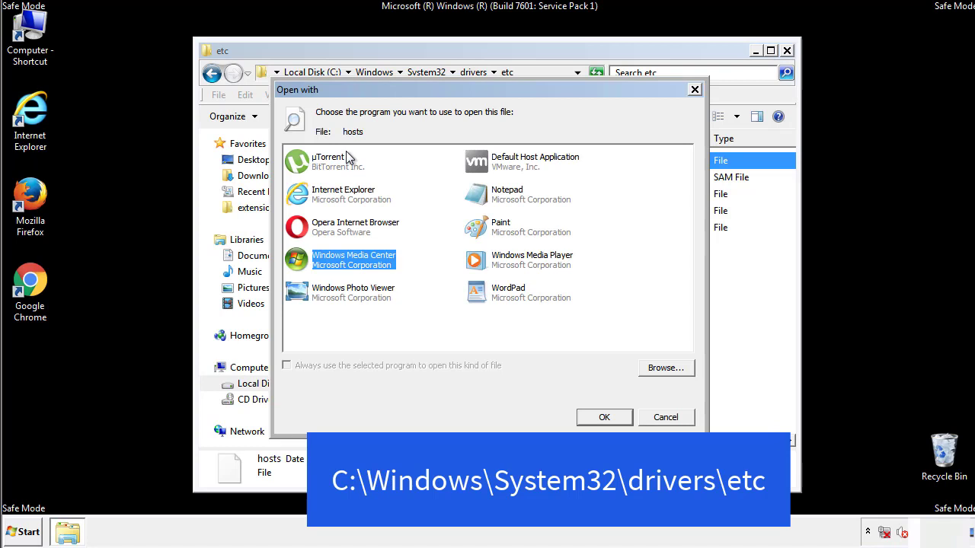
# - Open the hosts file in Notepad
pyautogui.click(493, 198)
pyautogui.click(603, 417)
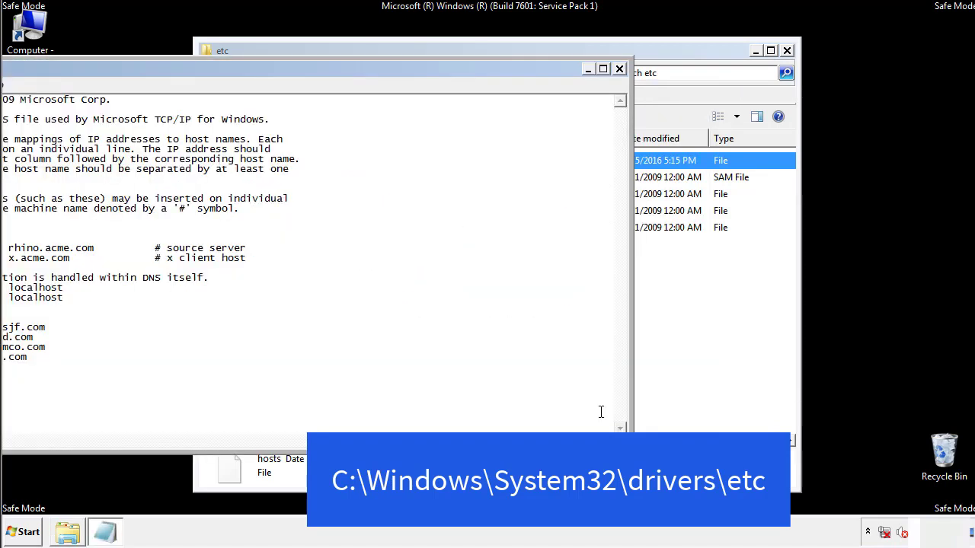
pyautogui.moveTo(398, 68); pyautogui.dragTo(620, 83)
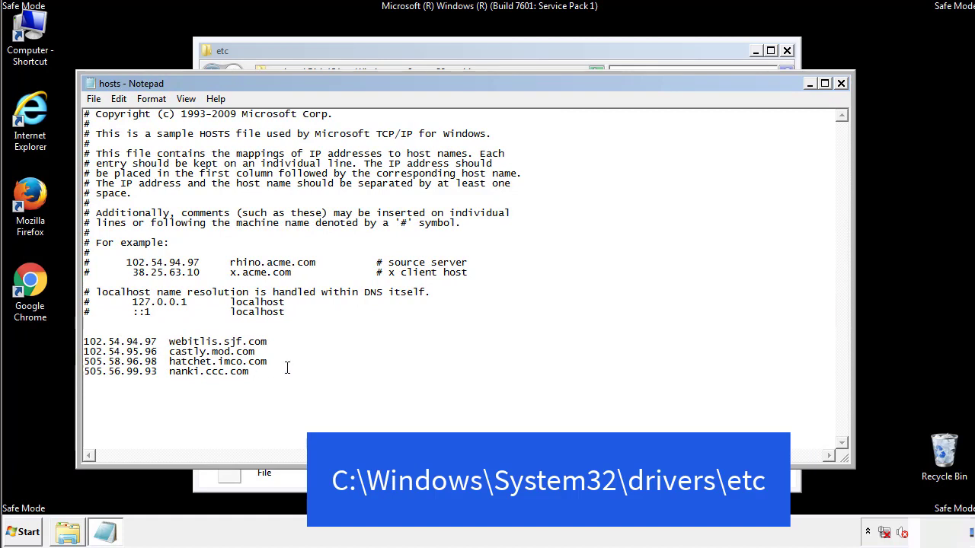
# - Delete the four added host entries, save hosts, and close the etc folder
pyautogui.moveTo(272, 373); pyautogui.dragTo(103, 339)
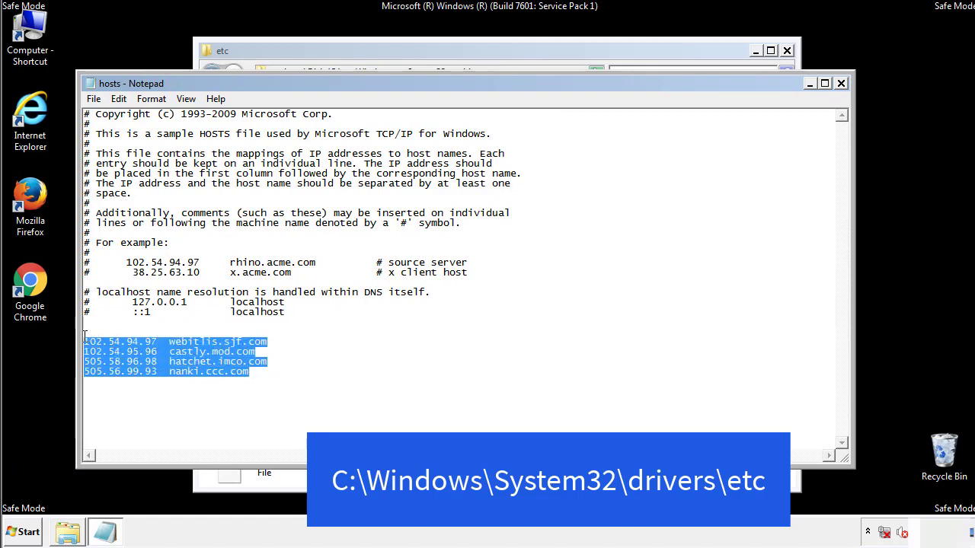
pyautogui.press('Delete')
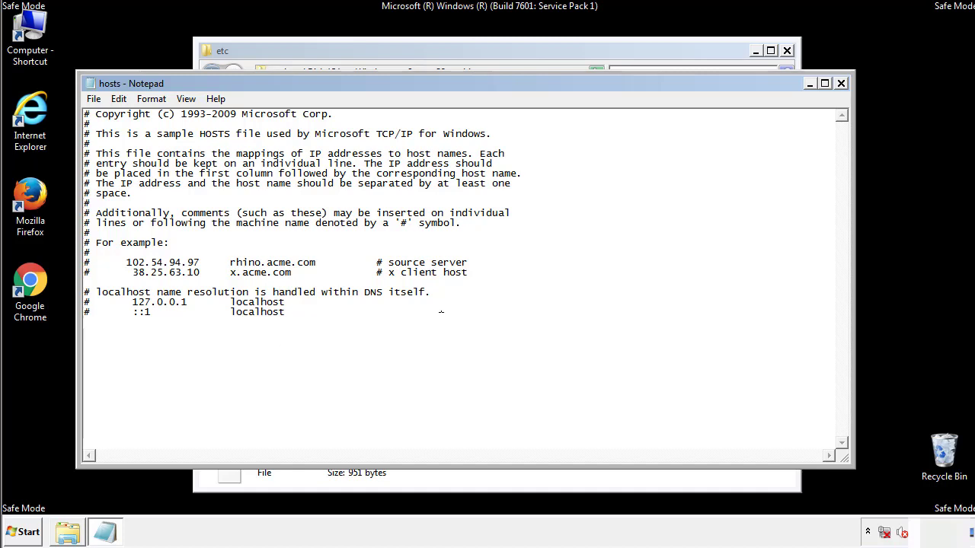
pyautogui.click(841, 85)
pyautogui.click(430, 279)
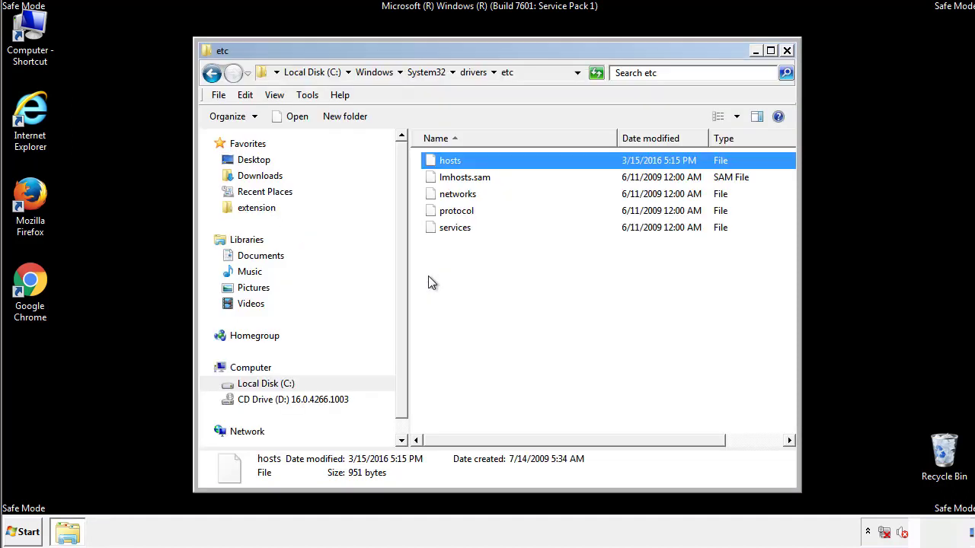
pyautogui.click(428, 282)
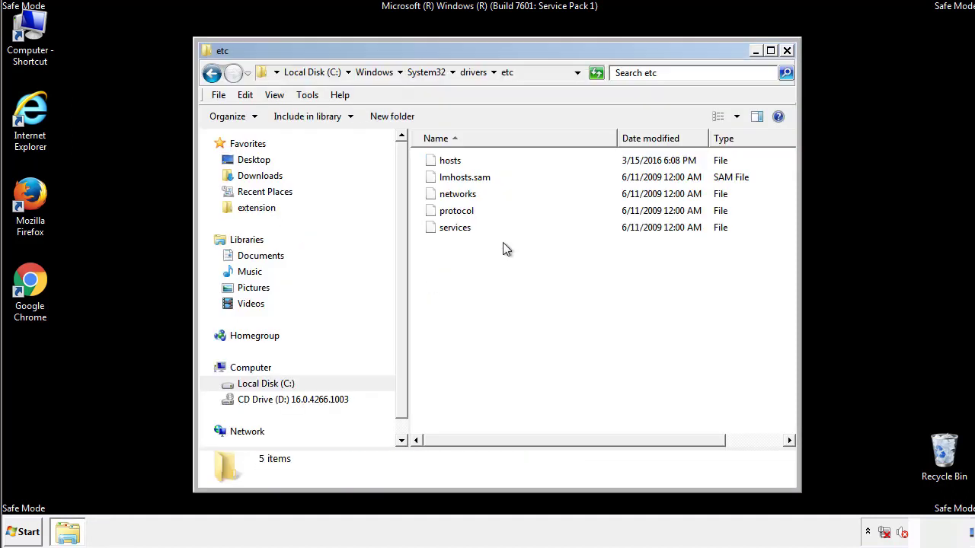
pyautogui.click(786, 50)
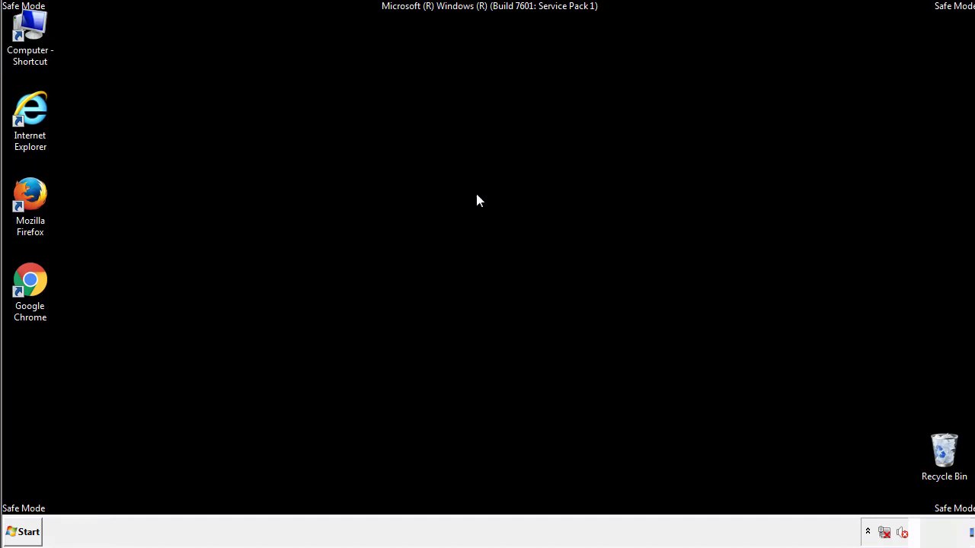
# - Open the Startup folder from All Programs in a file window
pyautogui.click(24, 532)
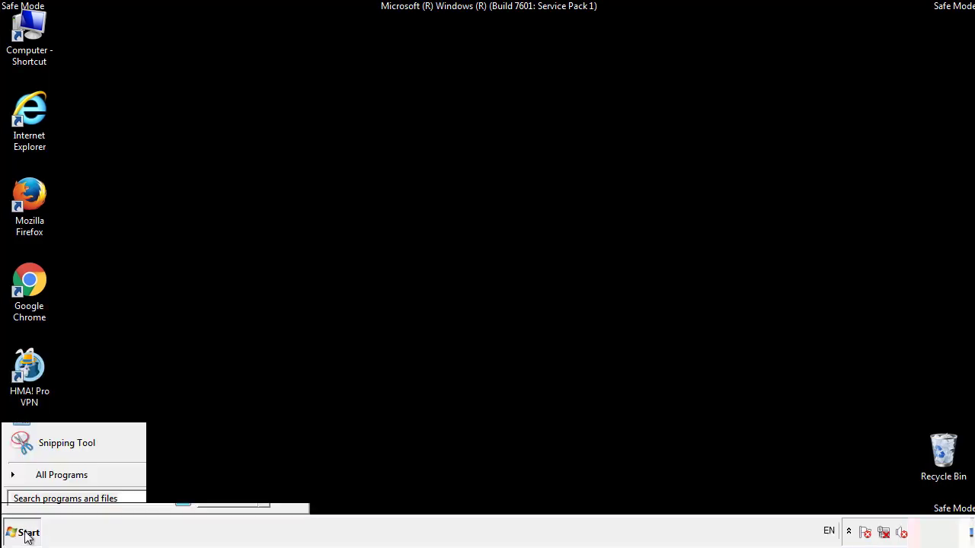
pyautogui.click(44, 481)
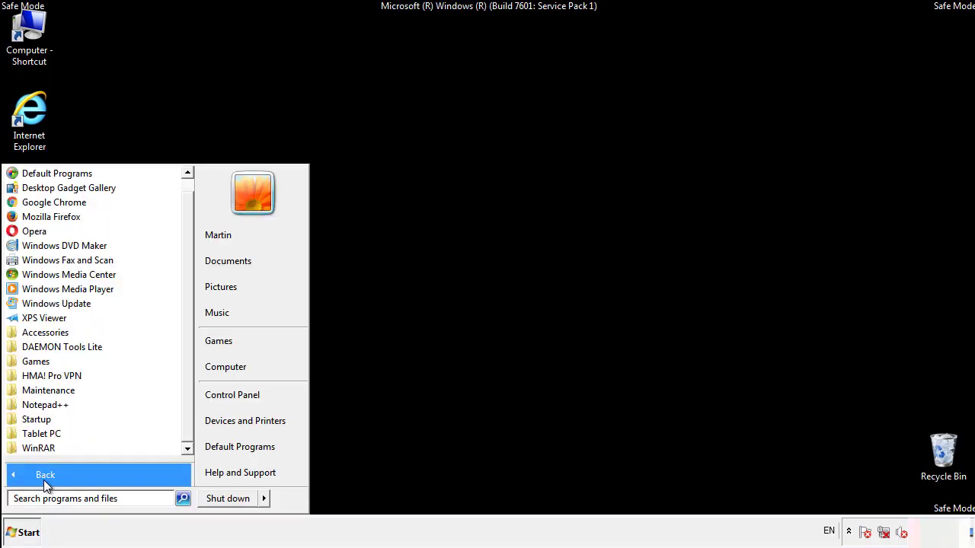
pyautogui.rightClick(38, 419)
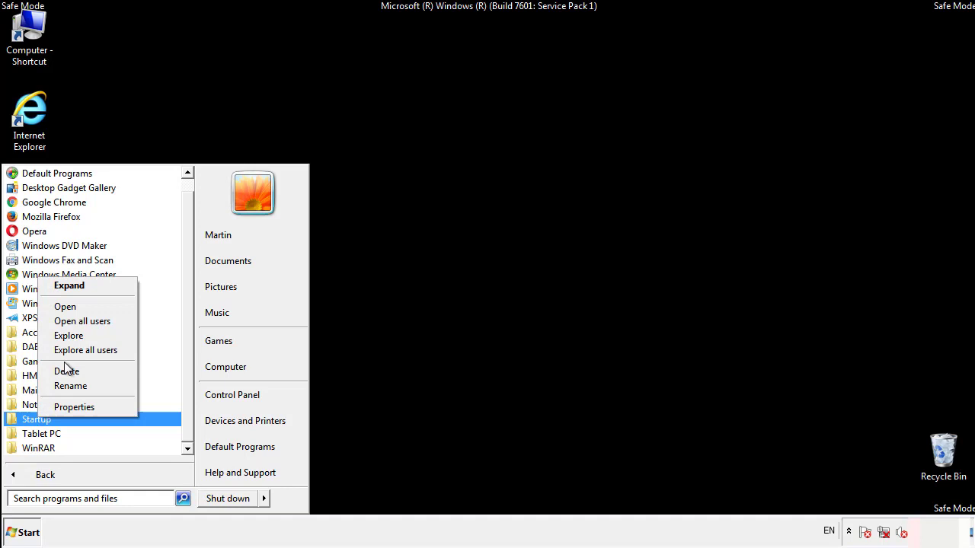
pyautogui.click(74, 306)
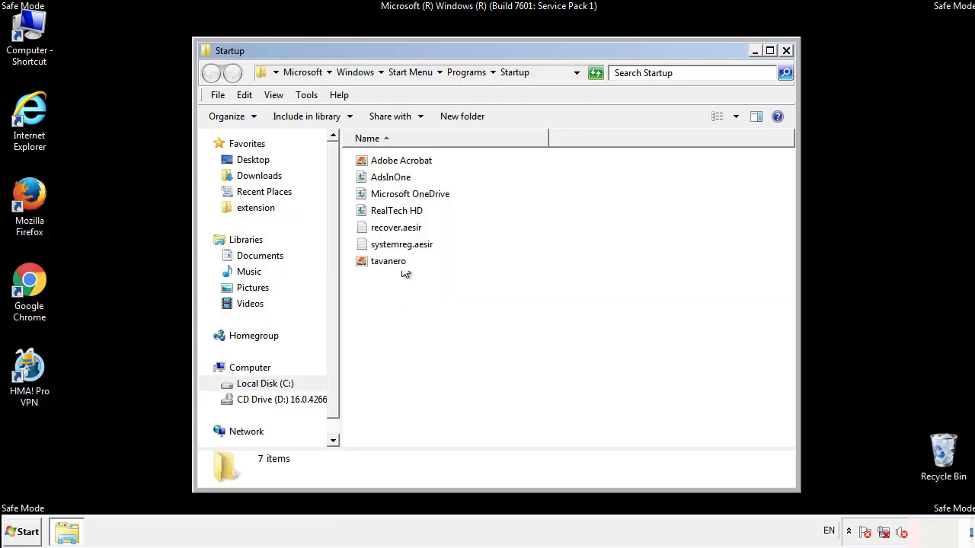
# - Delete AdsInOne, recover.aesir, systemreg.aesir and tavanero from Startup, then close the window
pyautogui.click(397, 180)
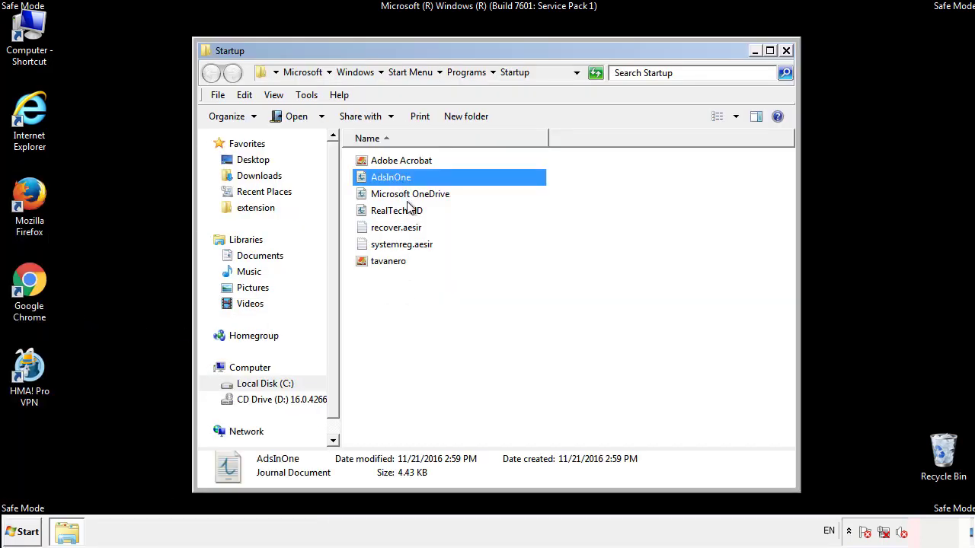
pyautogui.keyDown('ctrl'); pyautogui.click(403, 227); pyautogui.keyUp('ctrl')
pyautogui.keyDown('ctrl'); pyautogui.click(402, 243); pyautogui.keyUp('ctrl')
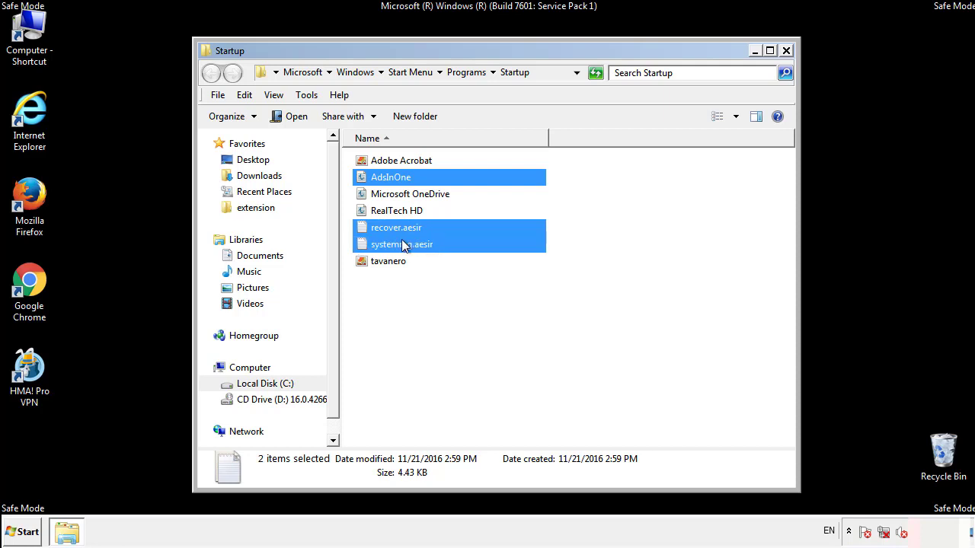
pyautogui.keyDown('ctrl'); pyautogui.click(389, 259); pyautogui.keyUp('ctrl')
pyautogui.rightClick(385, 262)
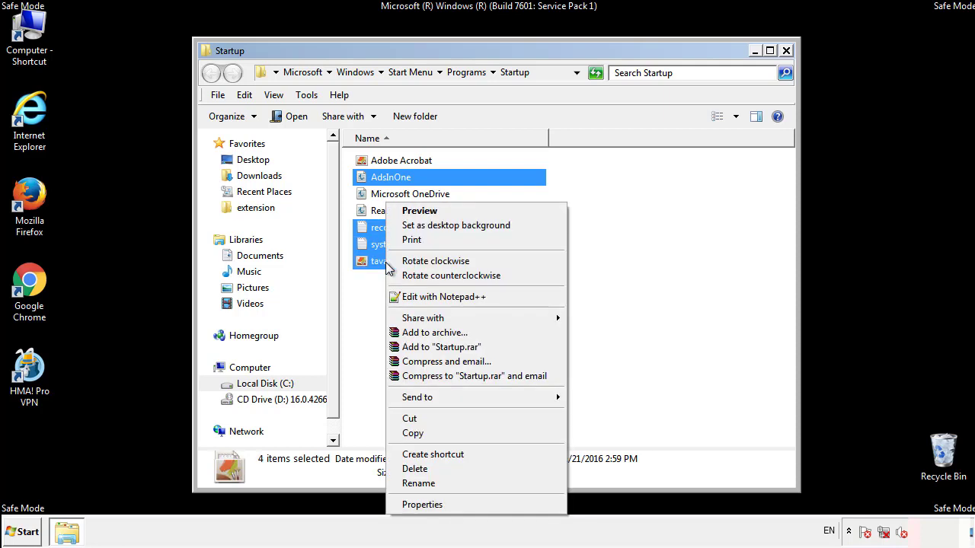
pyautogui.click(412, 468)
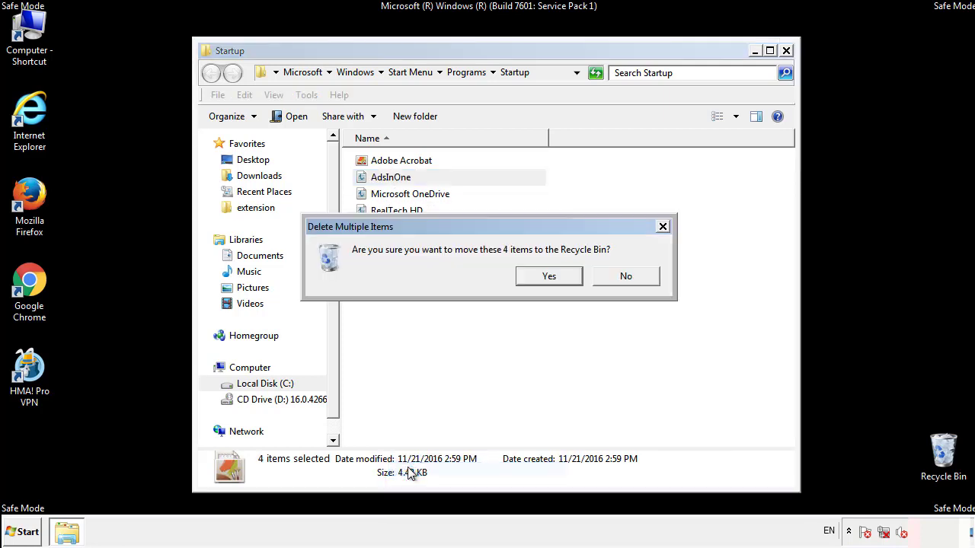
pyautogui.click(538, 276)
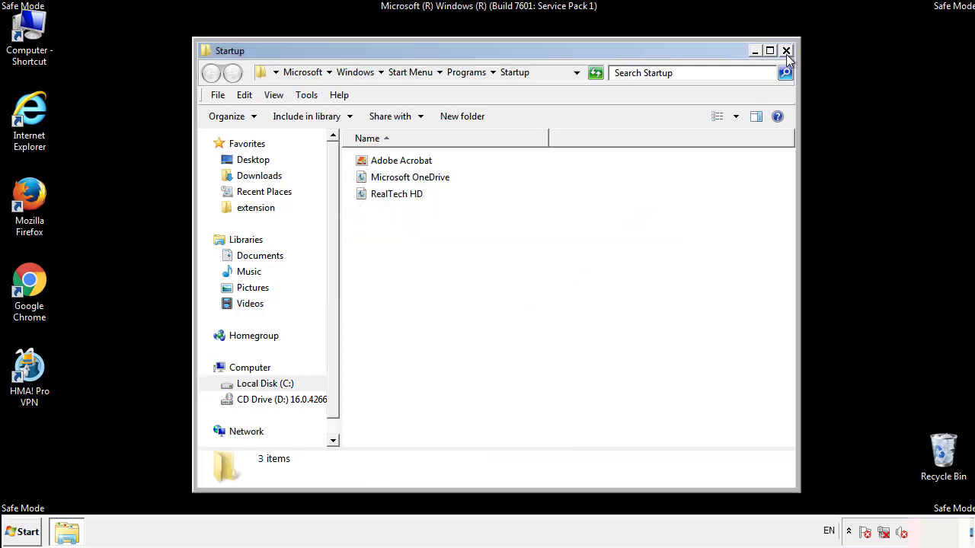
pyautogui.click(786, 51)
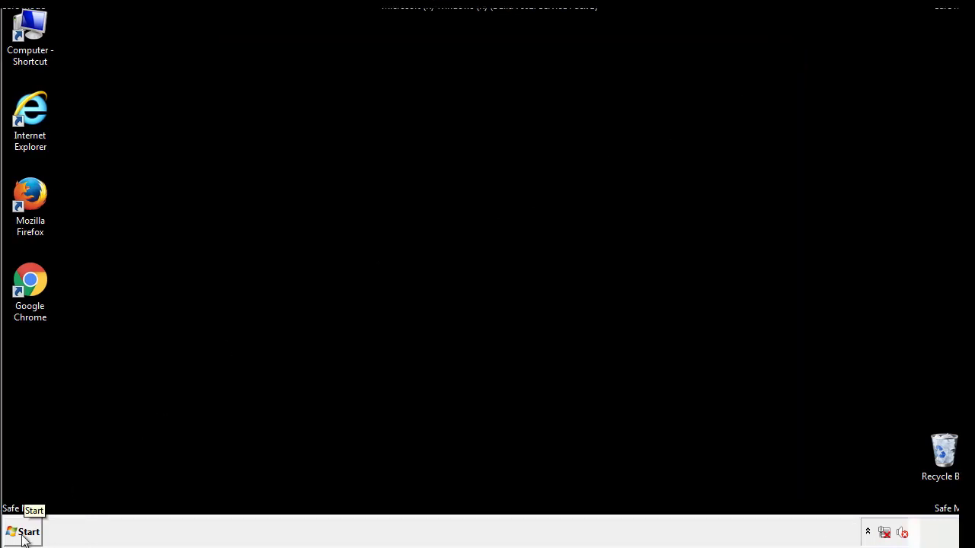
# - Launch Registry Editor by searching regedit in the Start menu
pyautogui.click(24, 536)
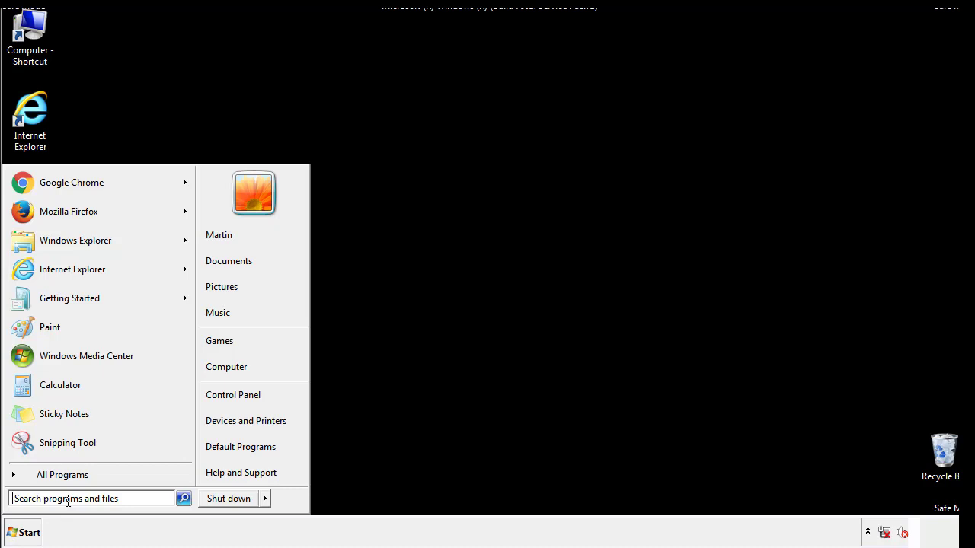
pyautogui.write('reged')
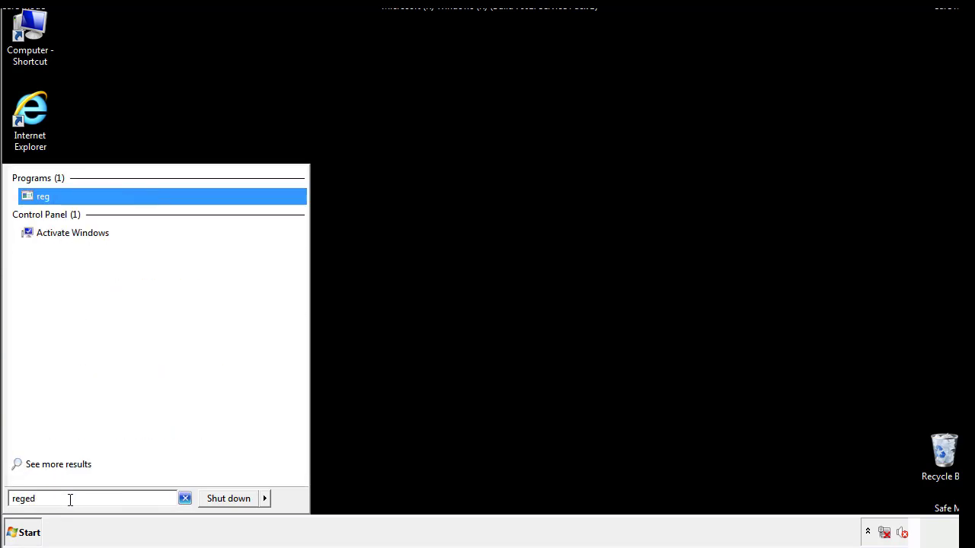
pyautogui.write('it')
pyautogui.press('Return')
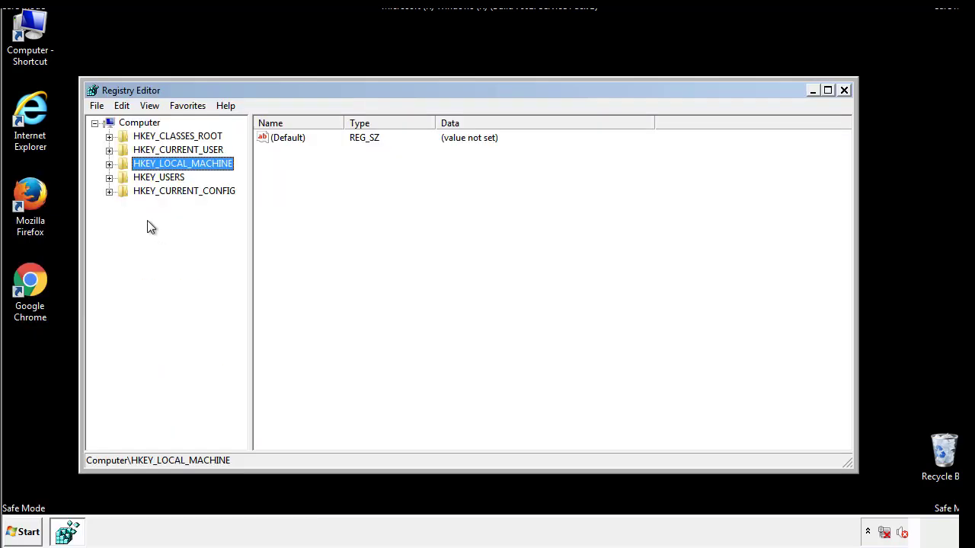
# - Expand HKEY_LOCAL_MACHINE\SOFTWARE\Microsoft\Windows\CurrentVersion to reveal its Run key
pyautogui.click(109, 164)
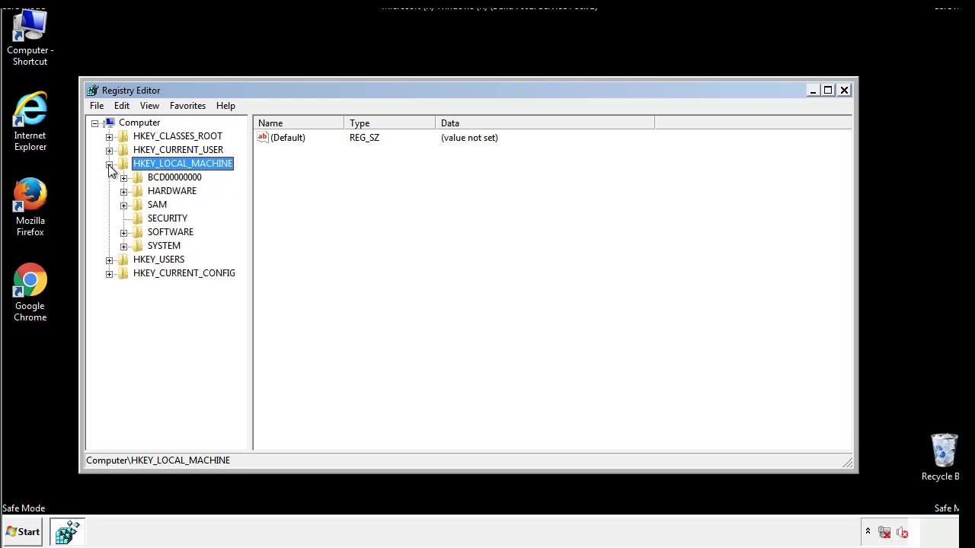
pyautogui.click(124, 232)
pyautogui.scroll(-1, 239, 224)
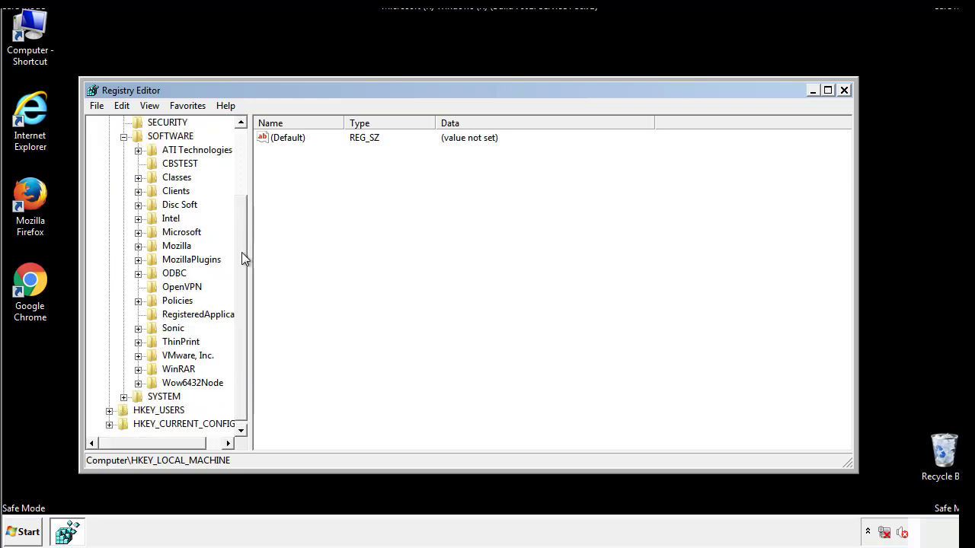
pyautogui.click(138, 233)
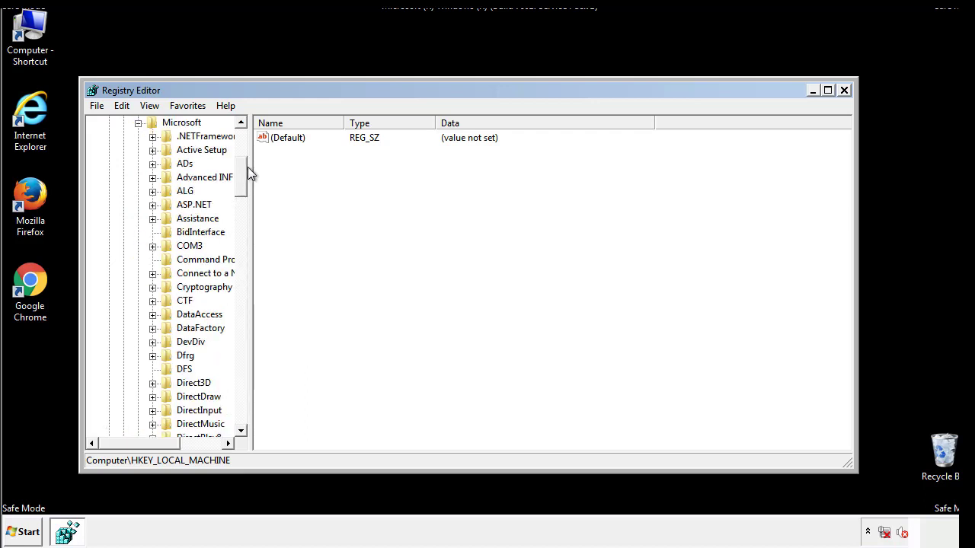
pyautogui.moveTo(240, 188)
pyautogui.mouseDown()
pyautogui.moveTo(241, 403)
pyautogui.moveTo(242, 391)
pyautogui.mouseUp()
pyautogui.click(153, 232)
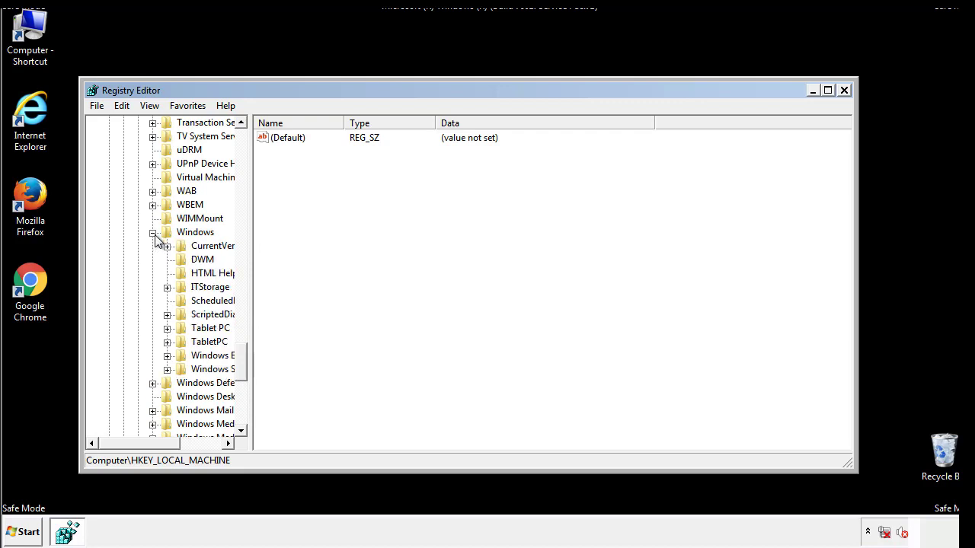
pyautogui.moveTo(133, 445); pyautogui.dragTo(155, 447)
pyautogui.click(128, 246)
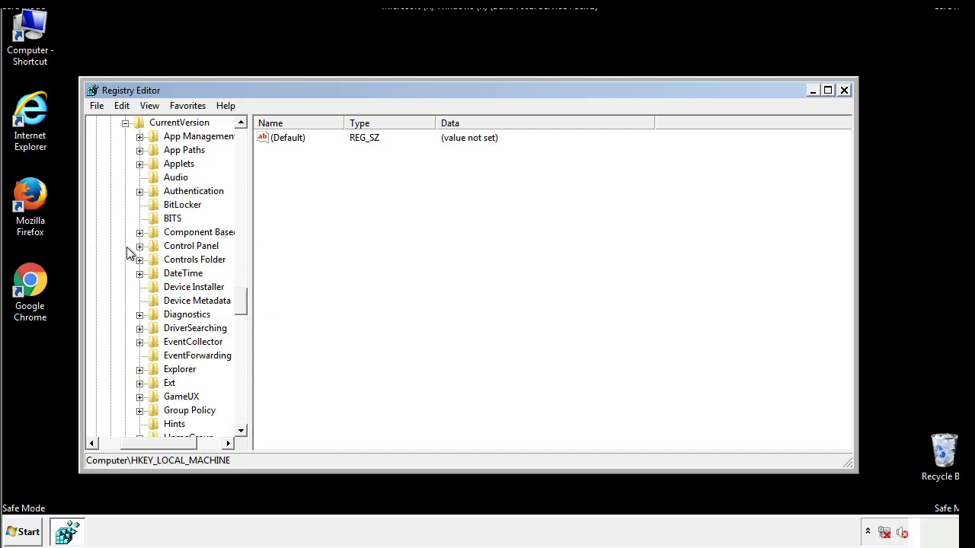
pyautogui.moveTo(248, 301); pyautogui.dragTo(240, 352)
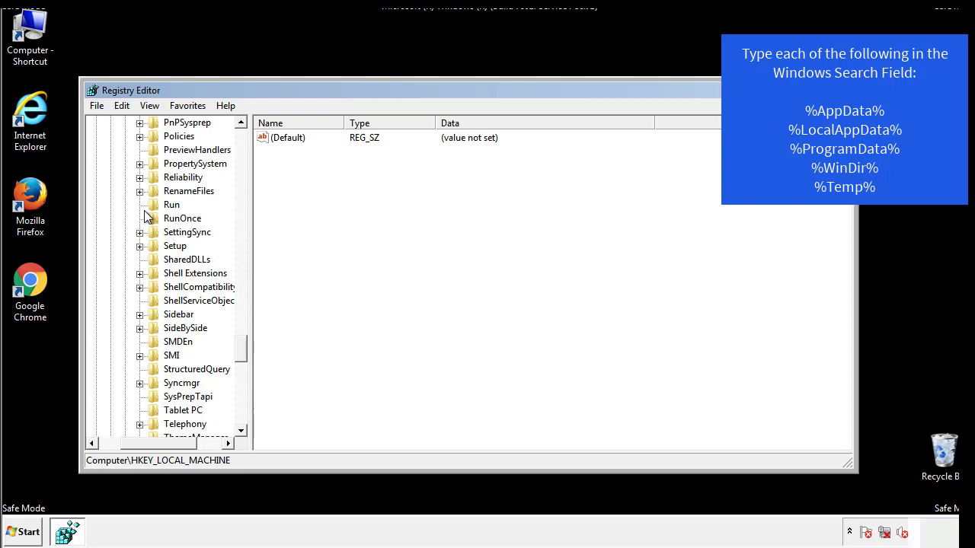
# - Delete the tappi.loc value from HKLM's CurrentVersion\Run key
pyautogui.click(160, 204)
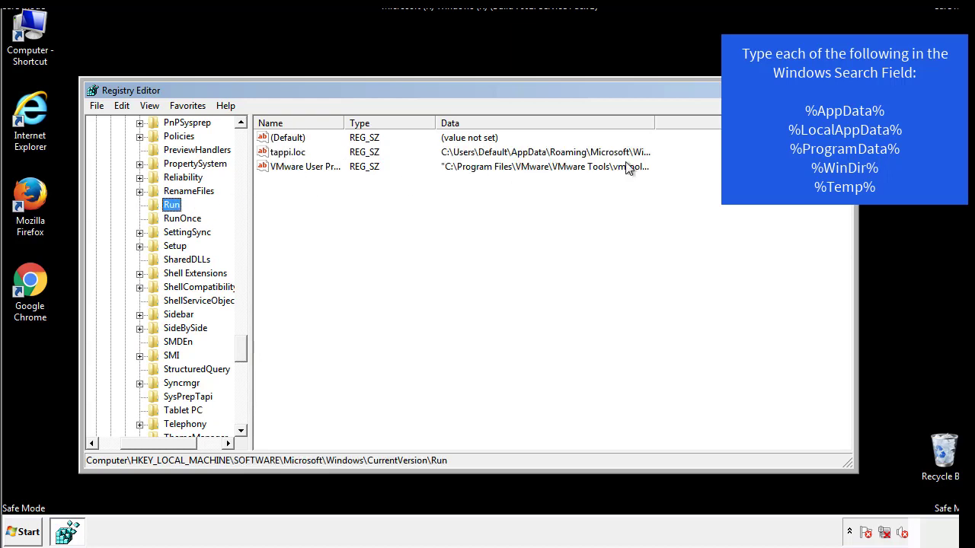
pyautogui.rightClick(282, 153)
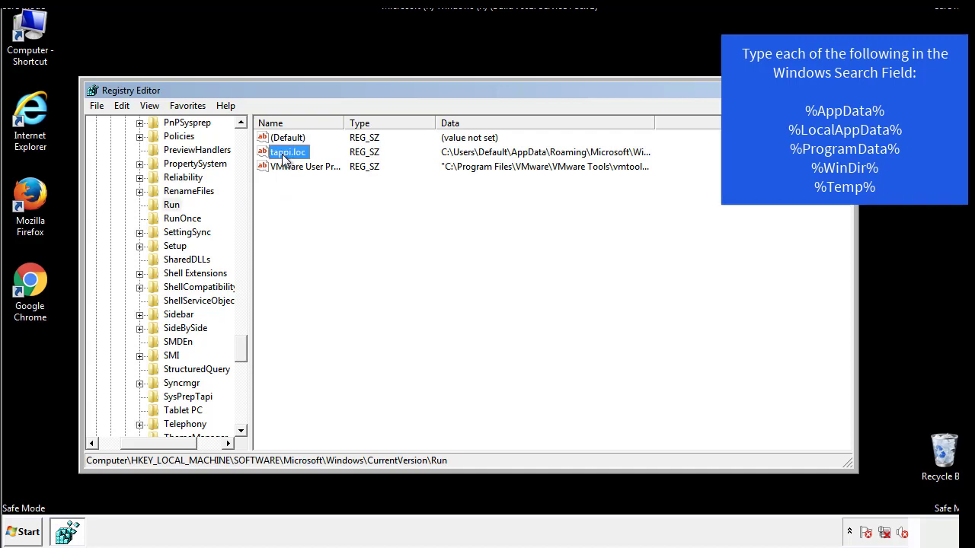
pyautogui.click(305, 198)
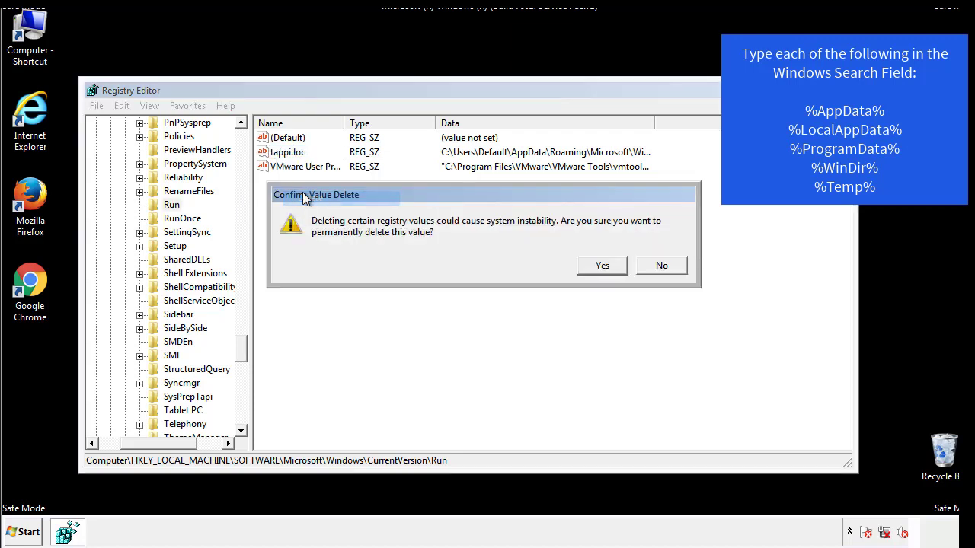
pyautogui.click(592, 266)
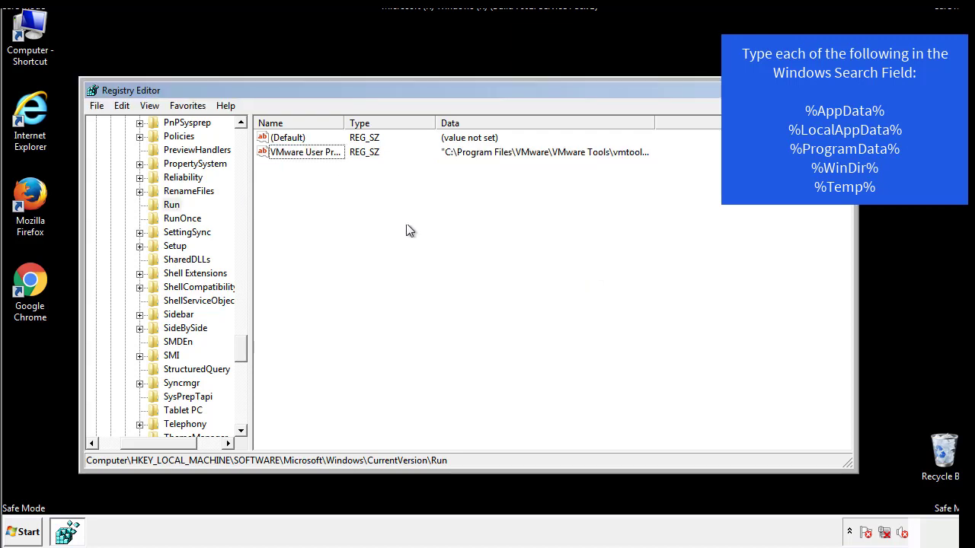
pyautogui.moveTo(240, 351); pyautogui.dragTo(241, 415)
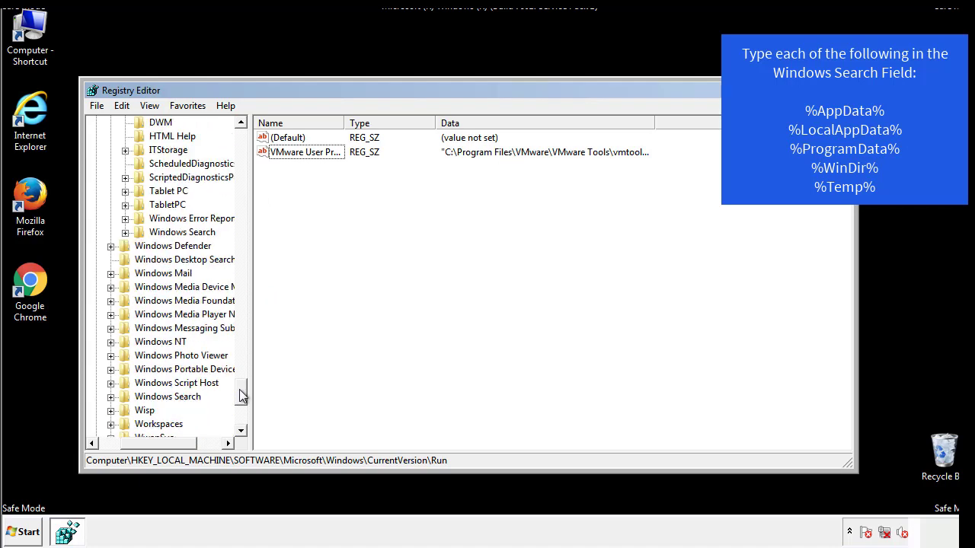
pyautogui.moveTo(163, 445); pyautogui.dragTo(118, 455)
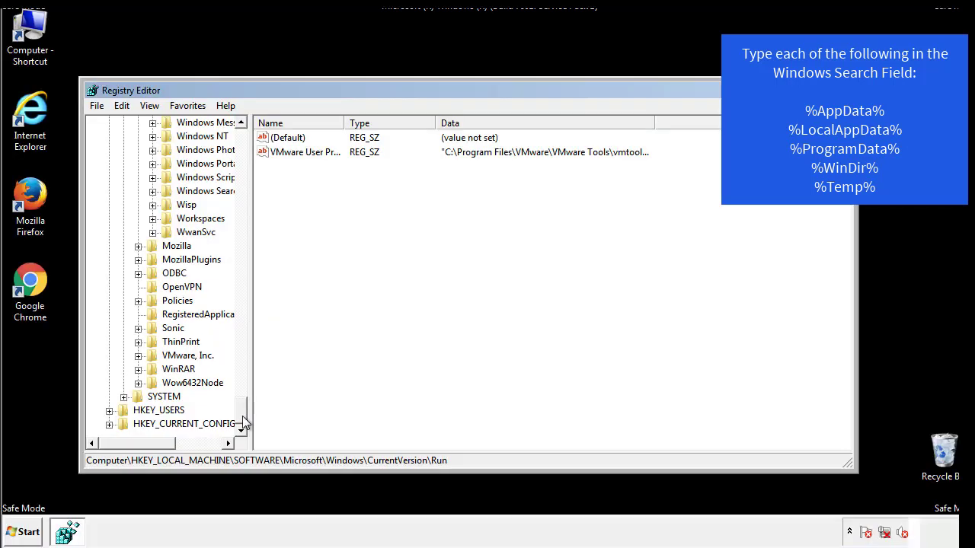
pyautogui.moveTo(242, 416); pyautogui.dragTo(249, 145)
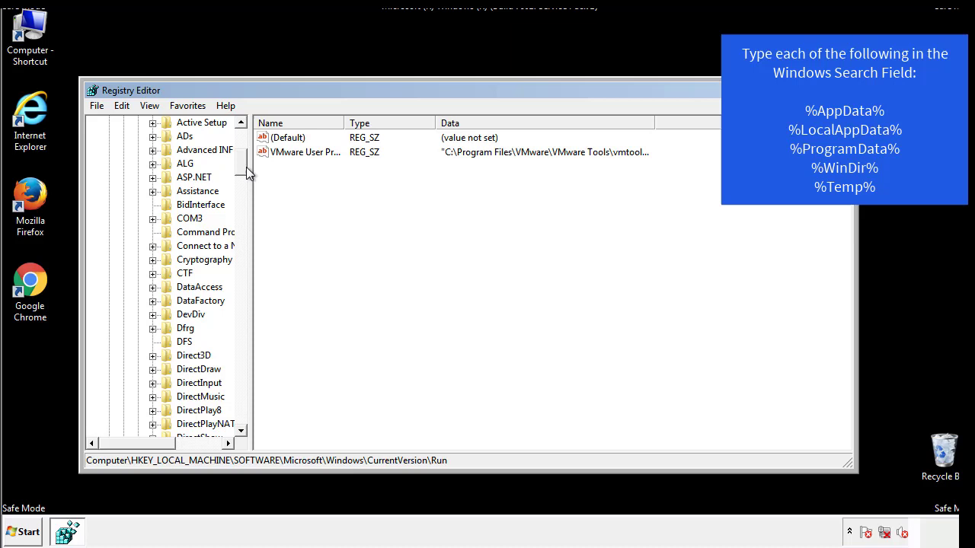
# - Collapse HKLM and expand HKEY_CURRENT_USER\Software\Microsoft\Windows\CurrentVersion
pyautogui.click(109, 163)
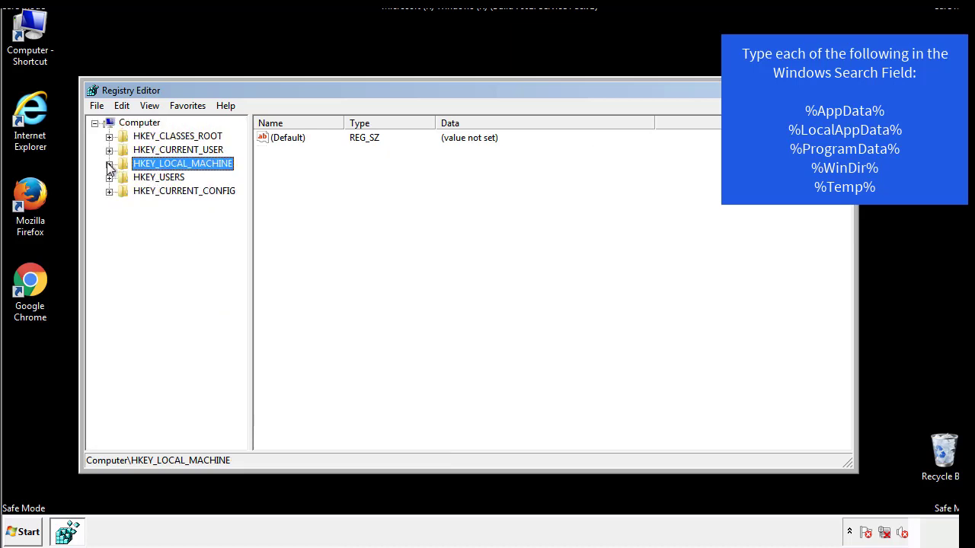
pyautogui.click(109, 150)
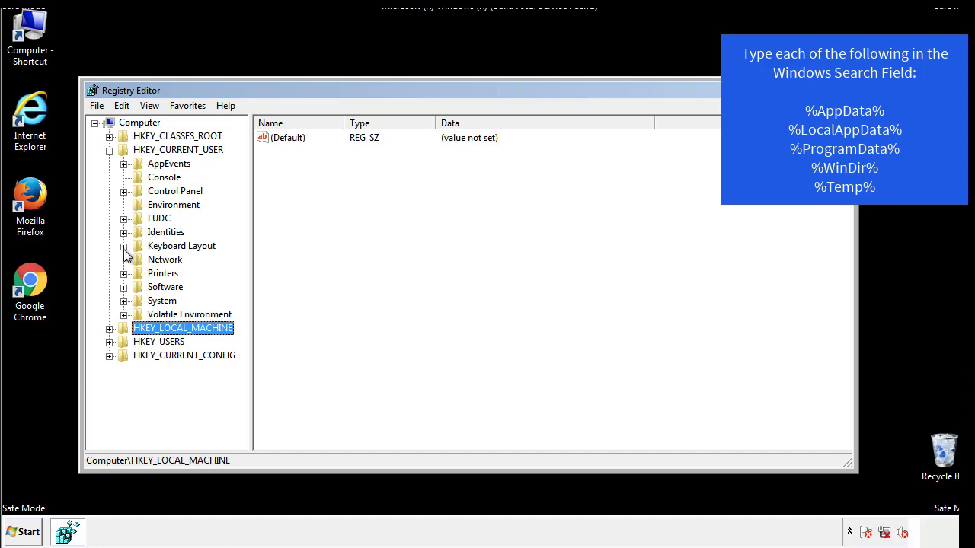
pyautogui.click(124, 288)
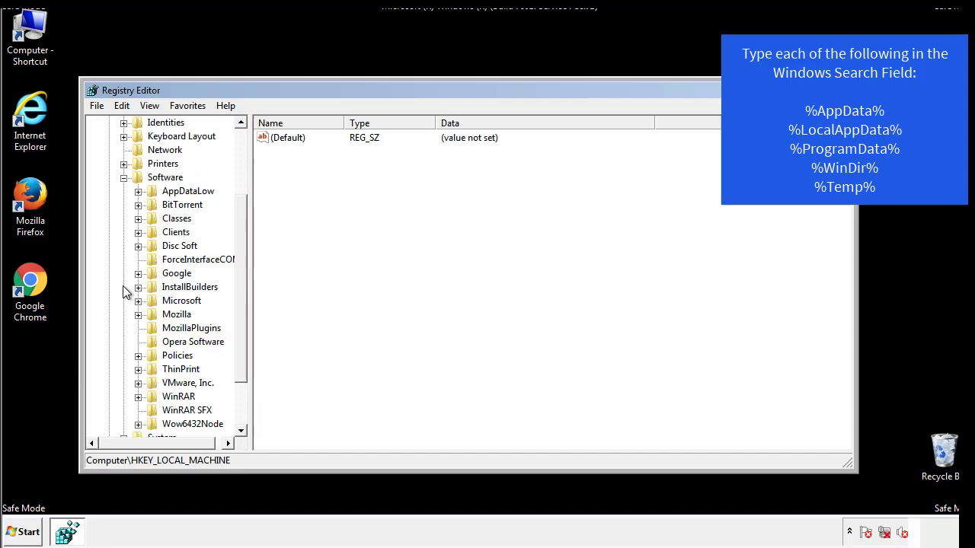
pyautogui.moveTo(239, 277); pyautogui.dragTo(239, 291)
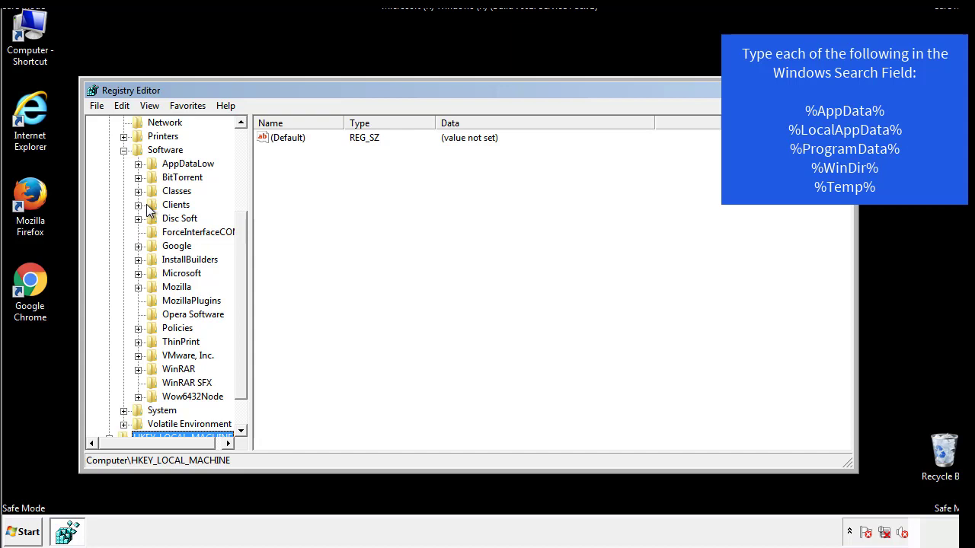
pyautogui.click(138, 274)
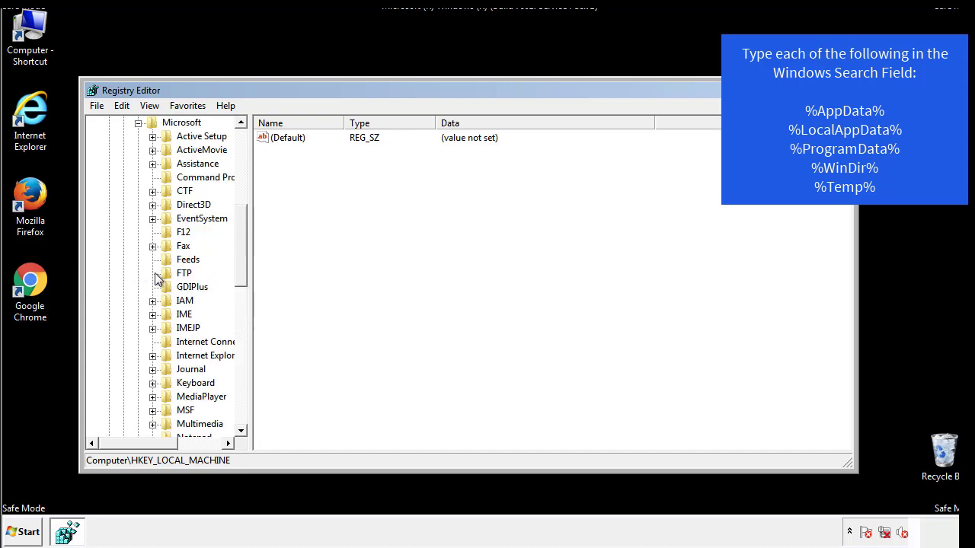
pyautogui.moveTo(239, 223); pyautogui.dragTo(240, 316)
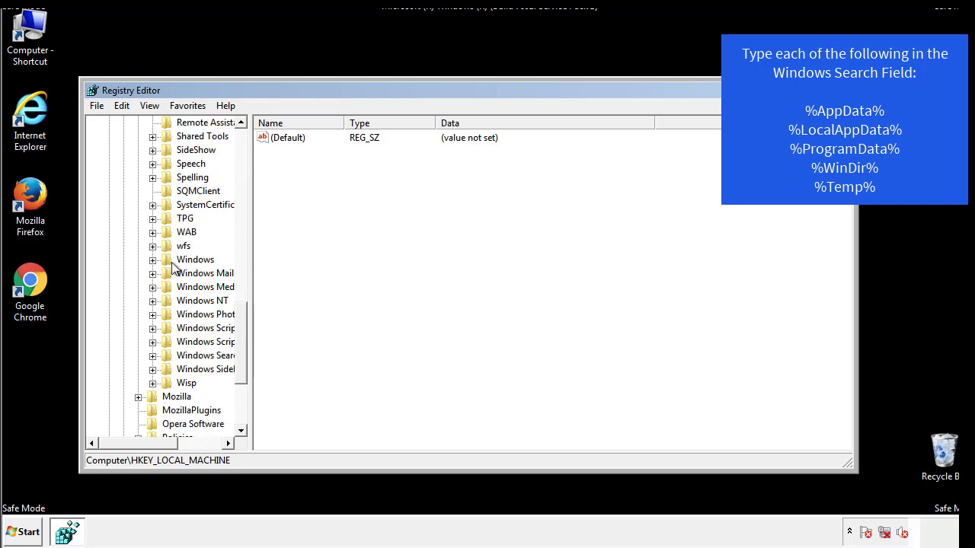
pyautogui.click(153, 259)
pyautogui.click(168, 274)
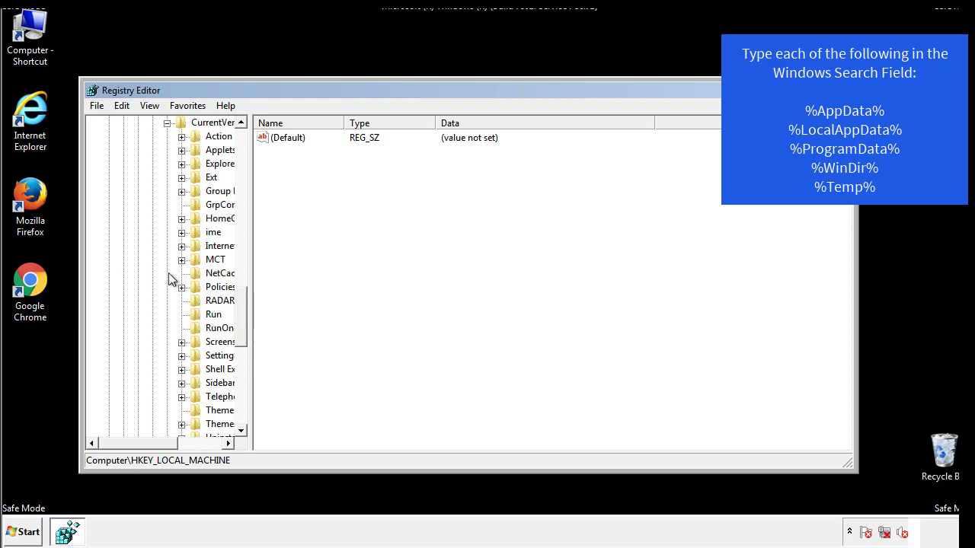
pyautogui.moveTo(160, 443); pyautogui.dragTo(171, 443)
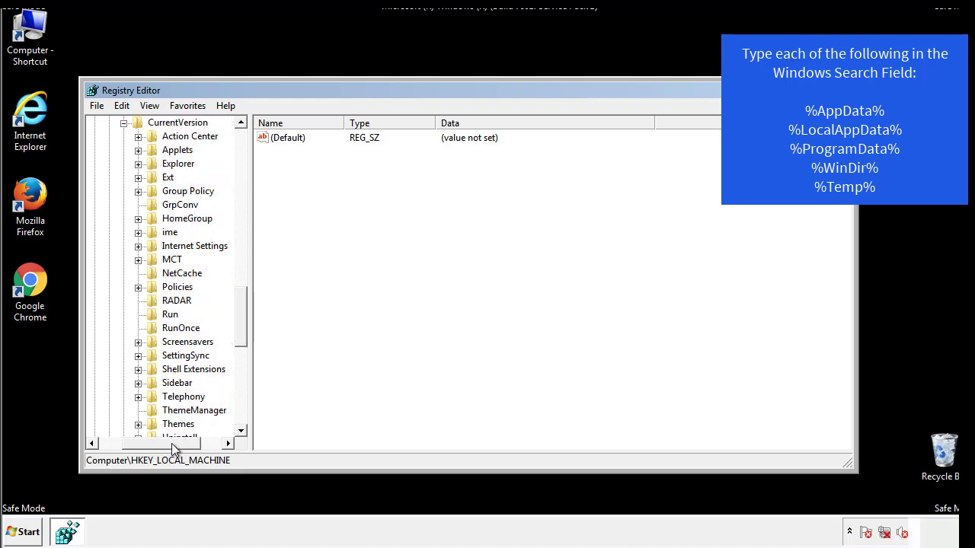
# - Inspect HKCU's Run key, holding only Default and DAEMON Tools, then collapse Windows
pyautogui.click(170, 315)
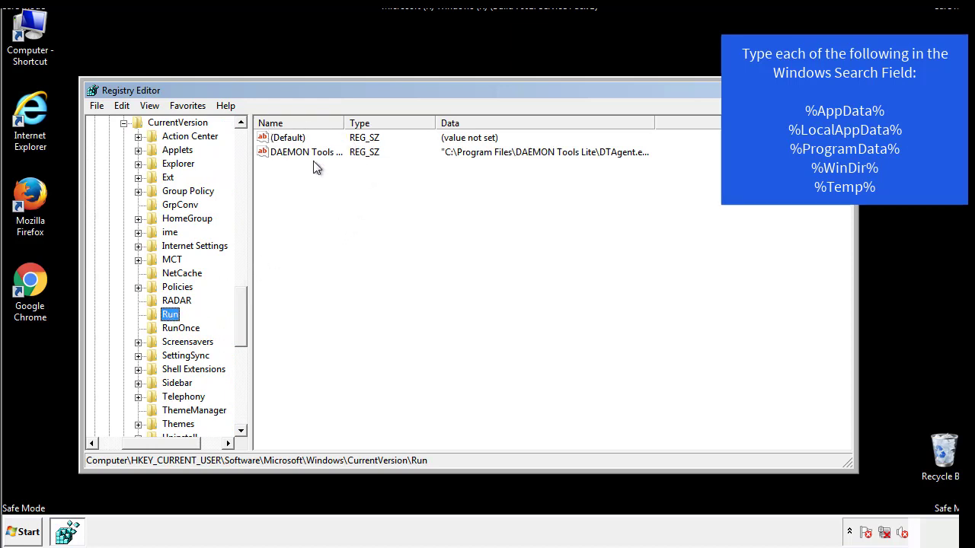
pyautogui.click(413, 173)
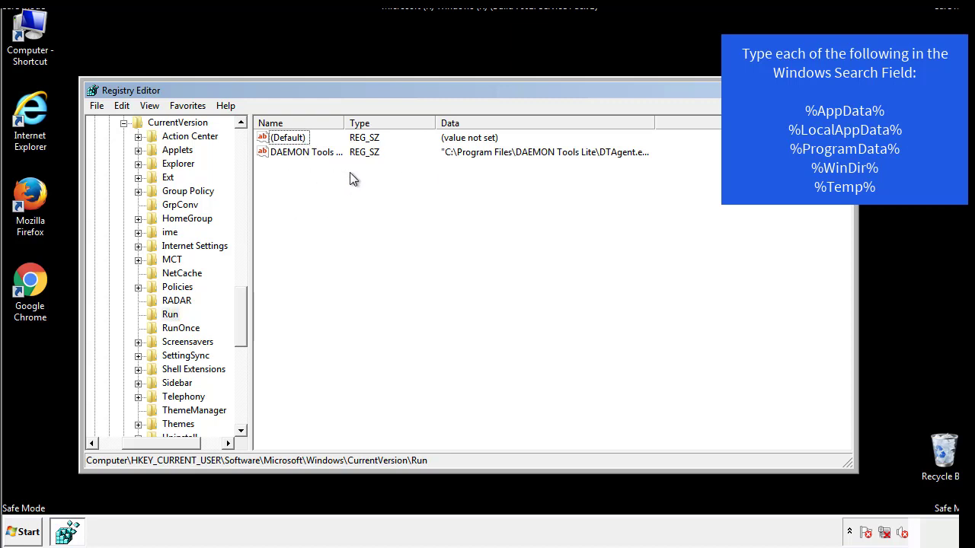
pyautogui.moveTo(161, 441); pyautogui.dragTo(143, 442)
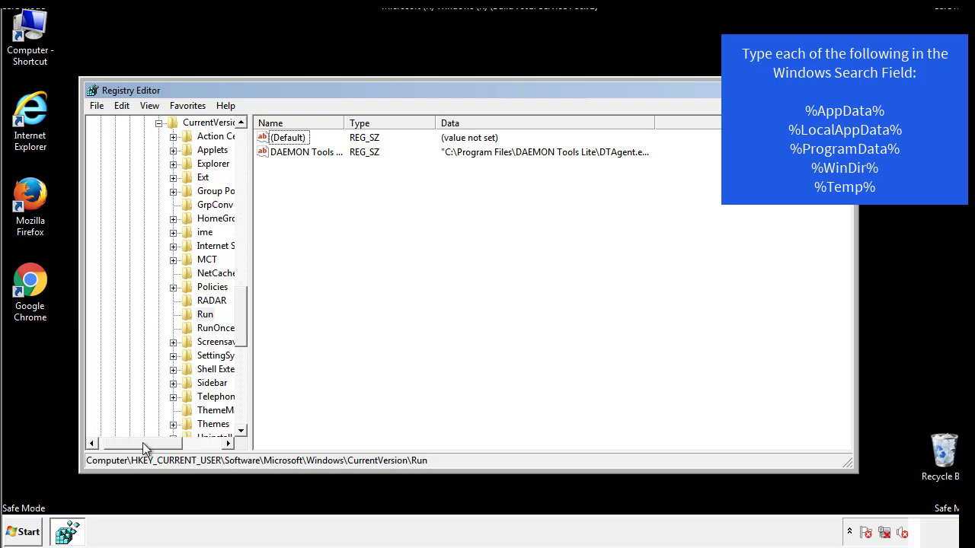
pyautogui.moveTo(247, 330); pyautogui.dragTo(240, 317)
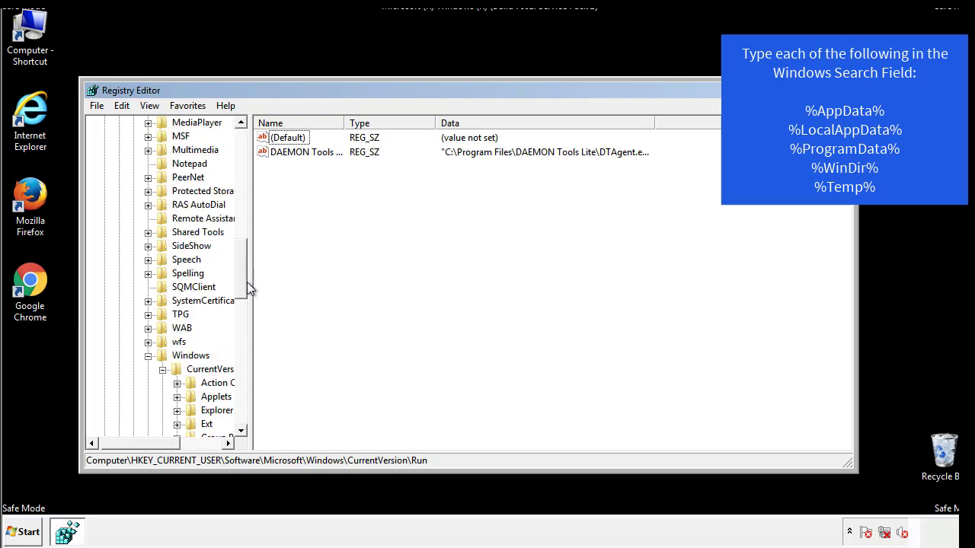
pyautogui.click(149, 357)
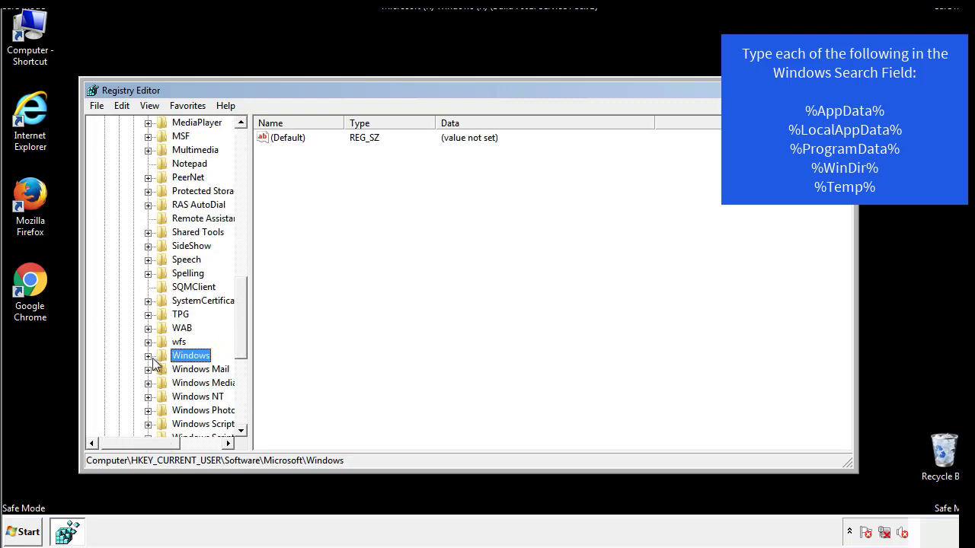
pyautogui.moveTo(245, 339); pyautogui.dragTo(246, 188)
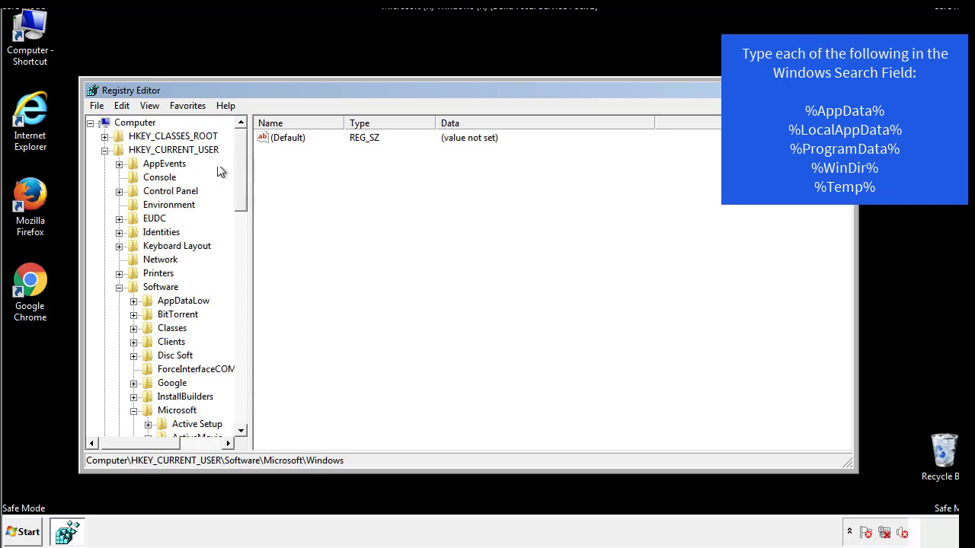
# - Search the registry for %temp% using Edit > Find
pyautogui.click(122, 106)
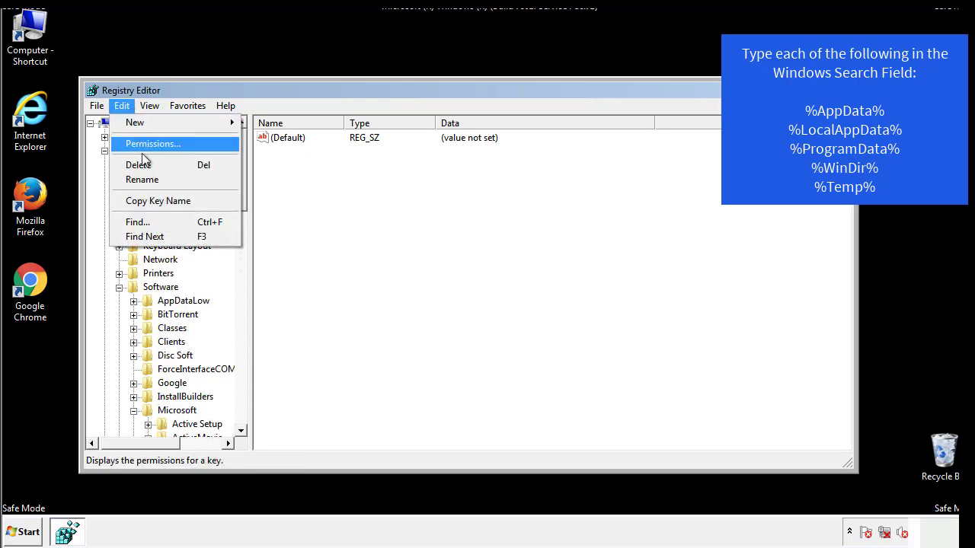
pyautogui.click(137, 221)
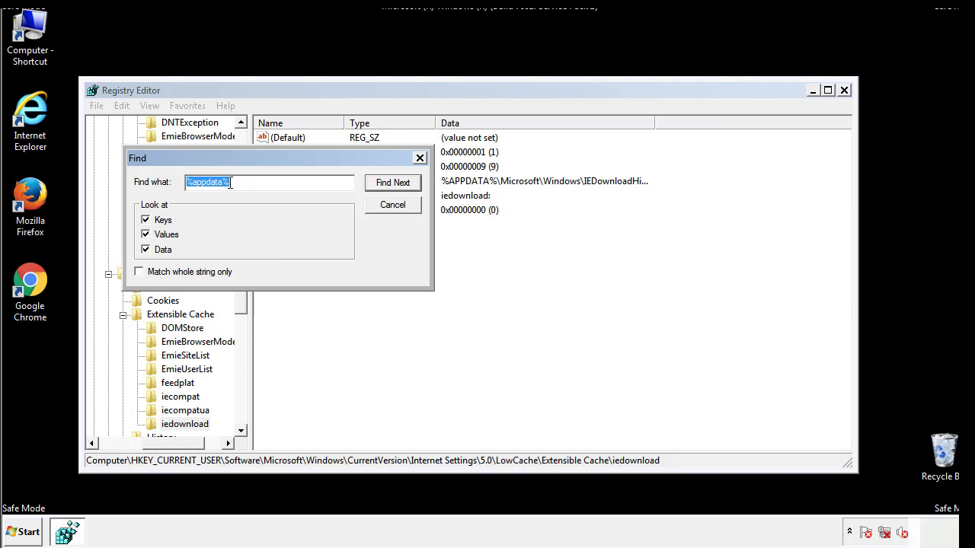
pyautogui.write('%t')
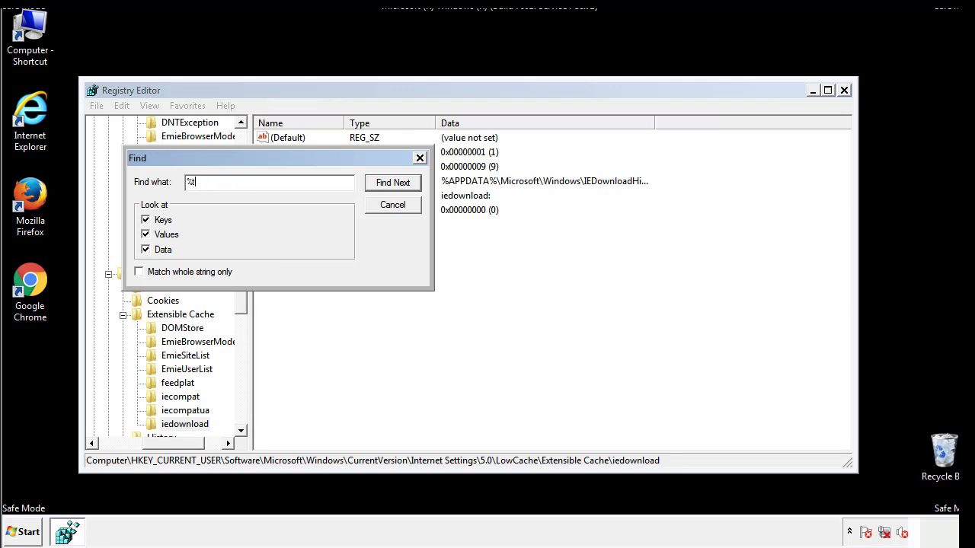
pyautogui.write('emp%')
pyautogui.press('Return')
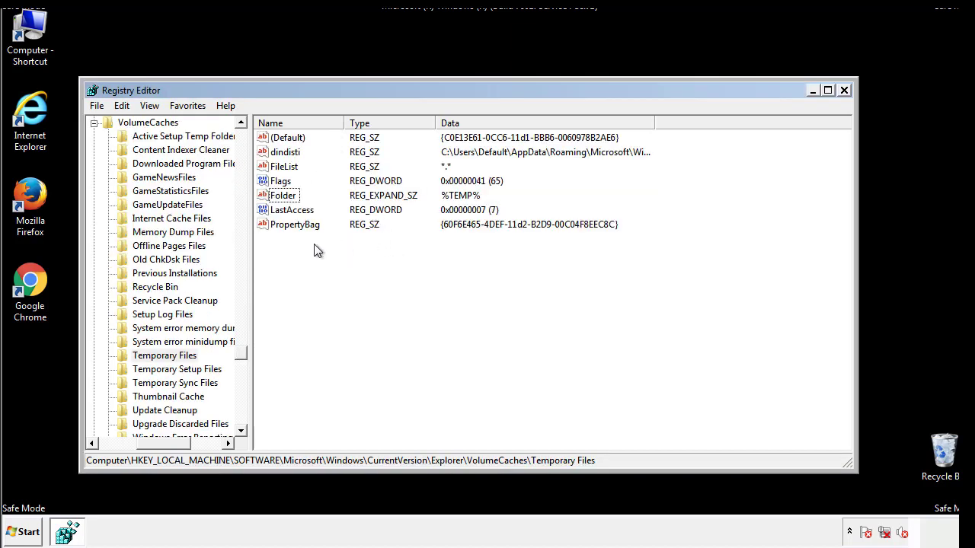
# - Delete all values, including dindisti, from the Temporary Files key
pyautogui.moveTo(314, 246)
pyautogui.mouseDown()
pyautogui.moveTo(288, 219)
pyautogui.moveTo(276, 156)
pyautogui.mouseUp()
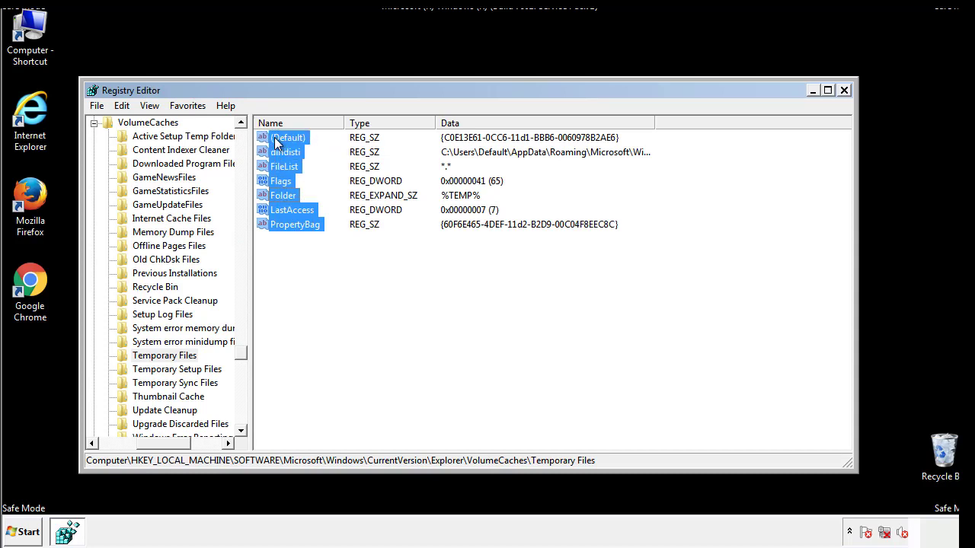
pyautogui.rightClick(274, 139)
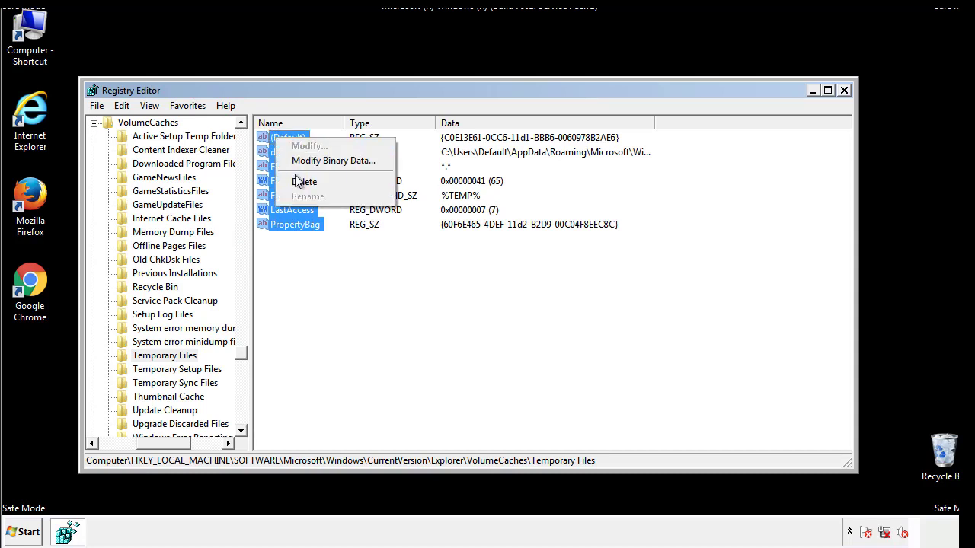
pyautogui.click(301, 181)
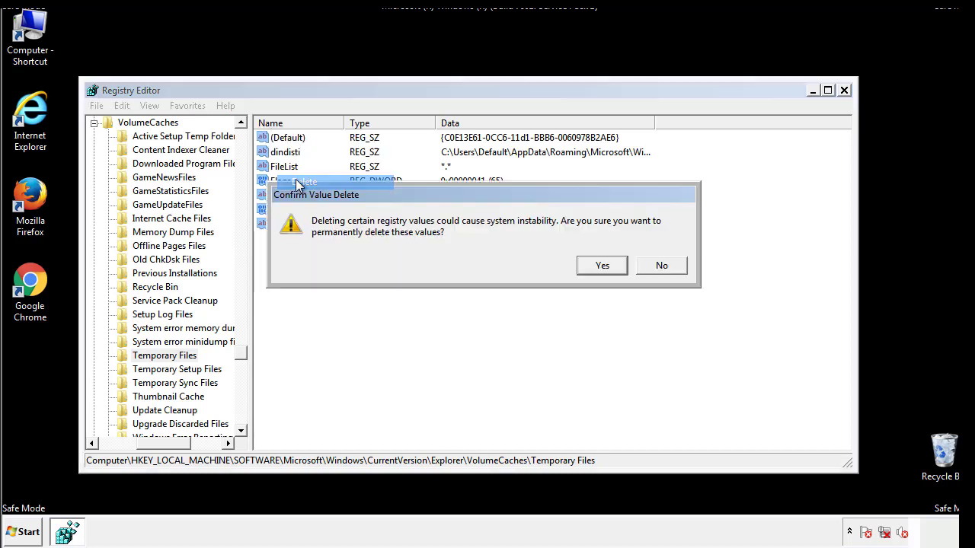
pyautogui.click(602, 265)
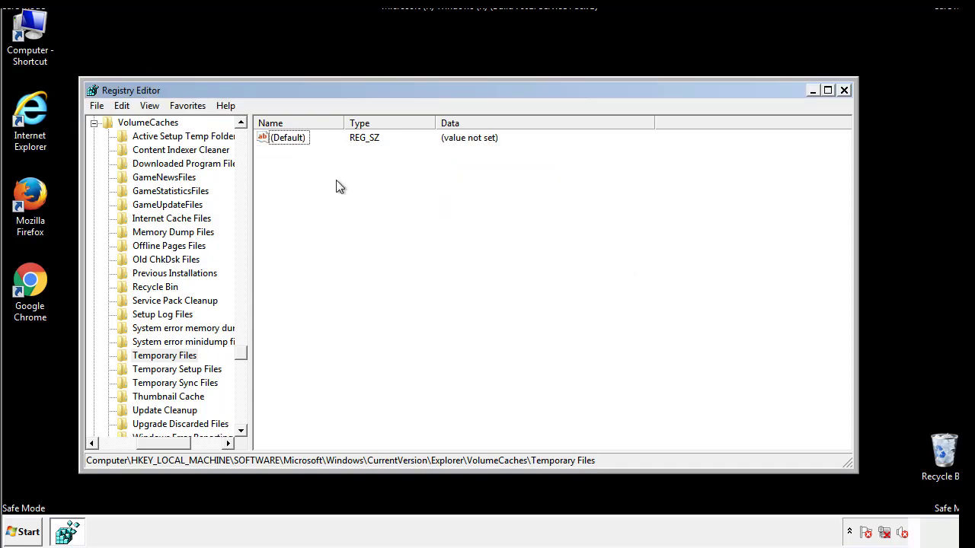
# - Close Registry Editor and launch System Configuration via msconfig from Start search
pyautogui.click(845, 91)
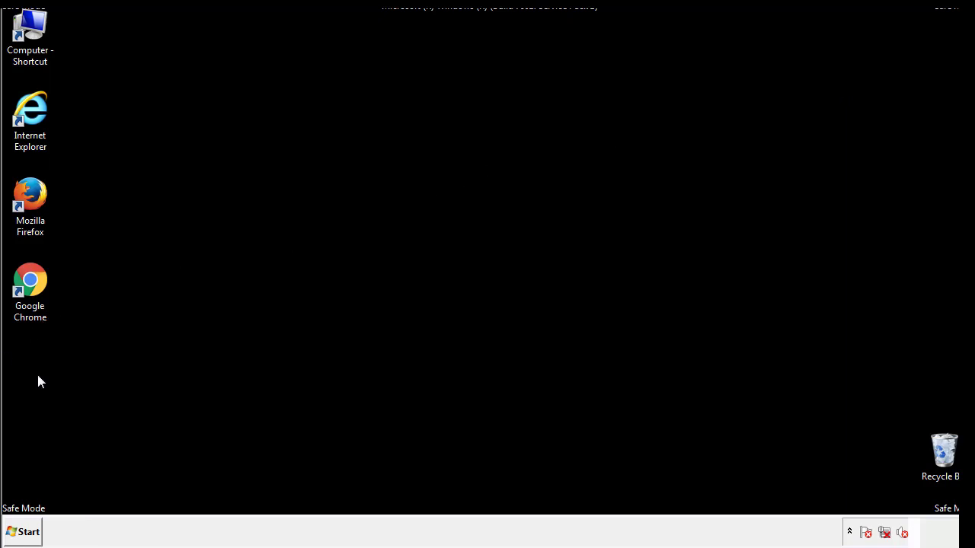
pyautogui.click(21, 534)
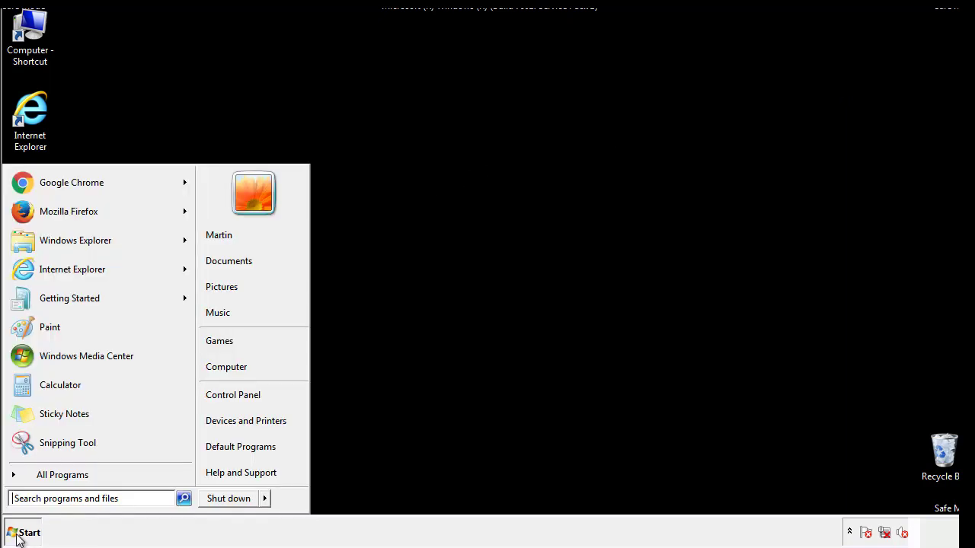
pyautogui.click(53, 498)
pyautogui.write('mscon')
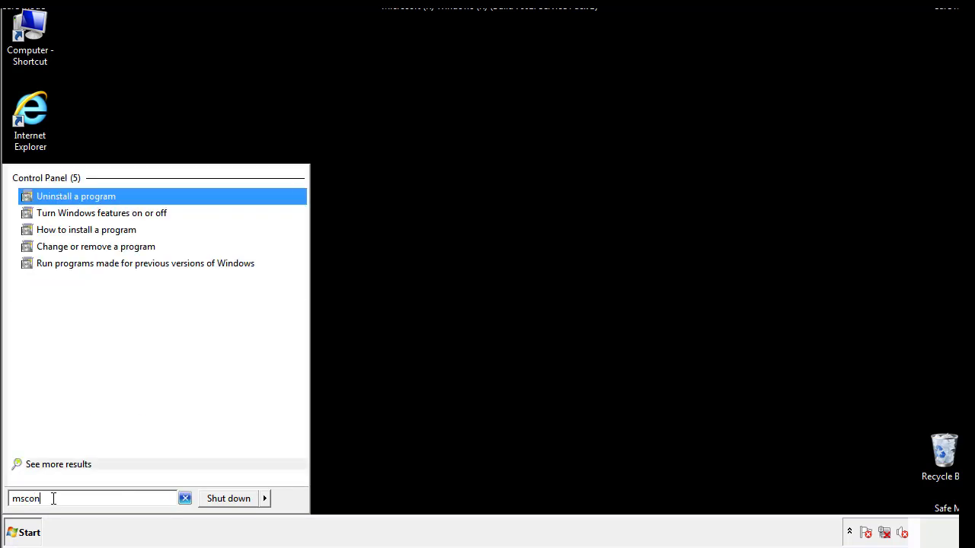
pyautogui.write('fig')
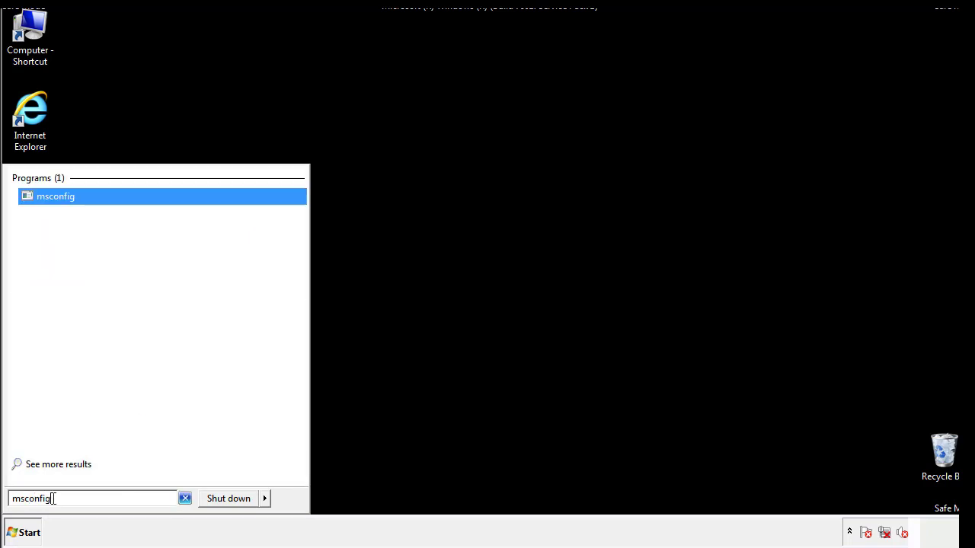
pyautogui.press('Return')
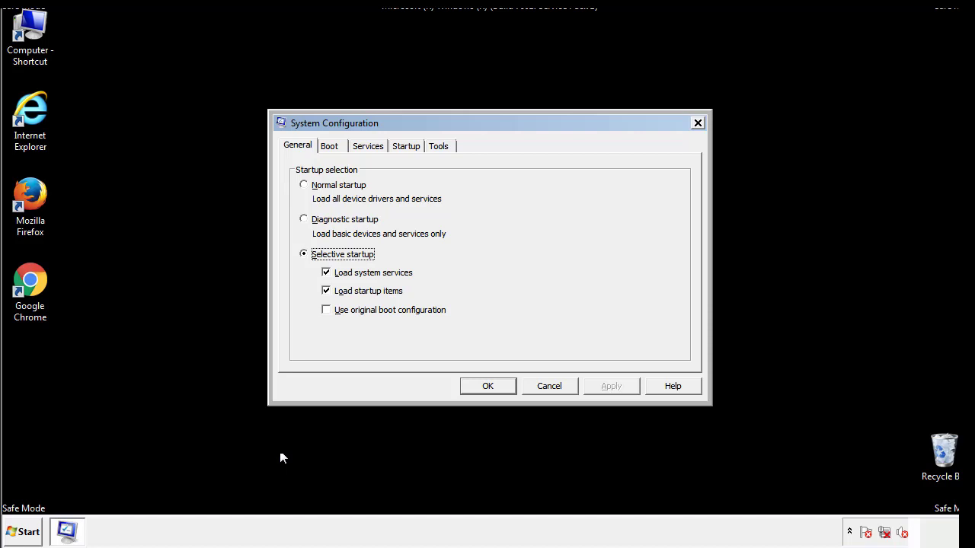
# - Uncheck Safe boot on the Boot tab, apply the change, and restart the computer
pyautogui.click(332, 146)
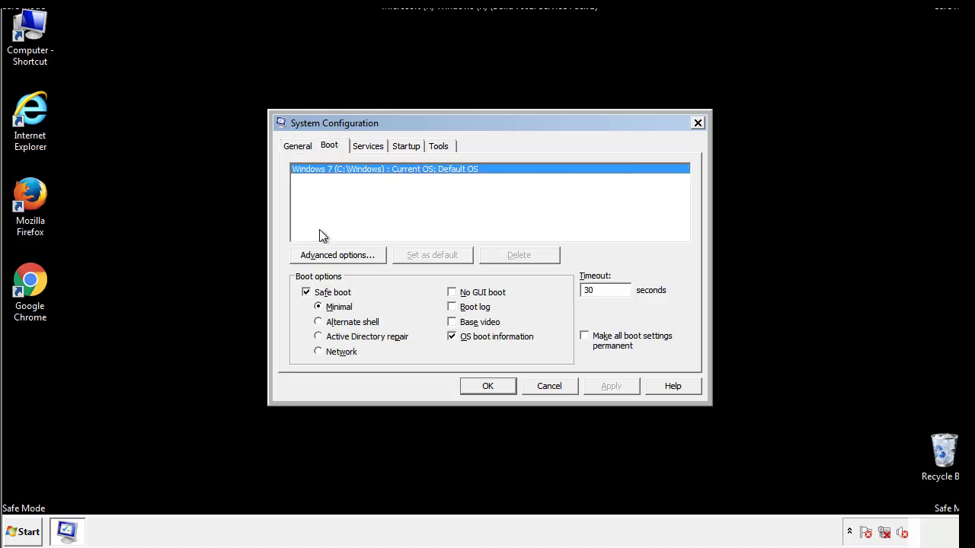
pyautogui.click(307, 293)
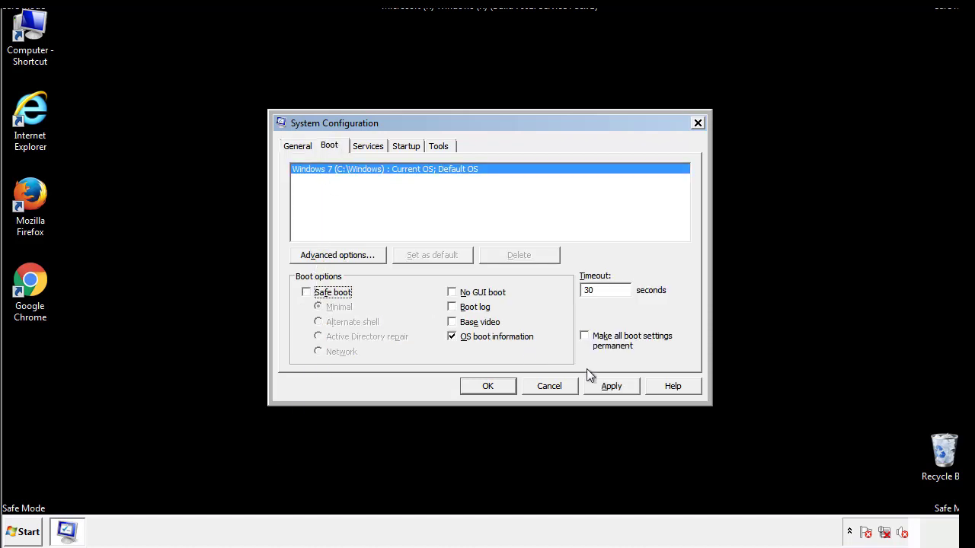
pyautogui.click(613, 385)
pyautogui.click(487, 386)
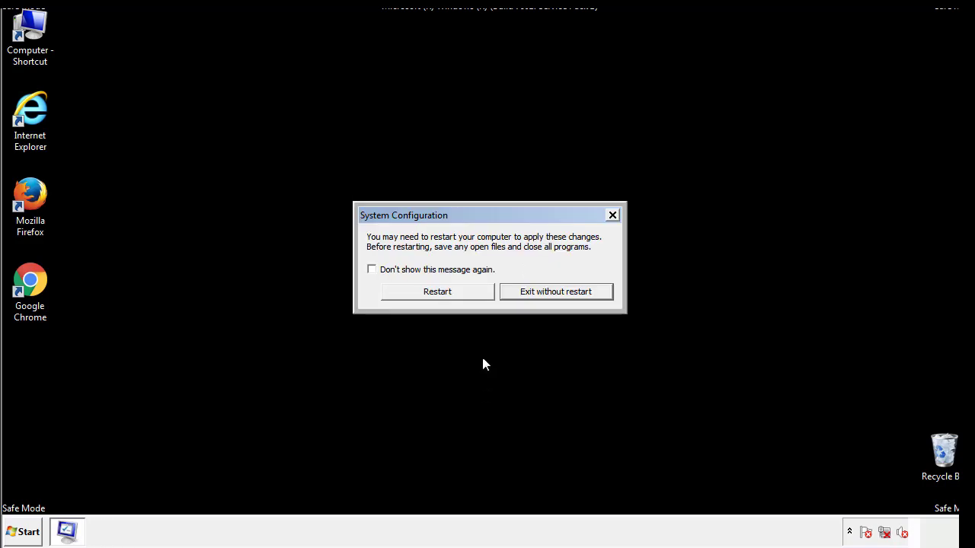
pyautogui.click(451, 297)
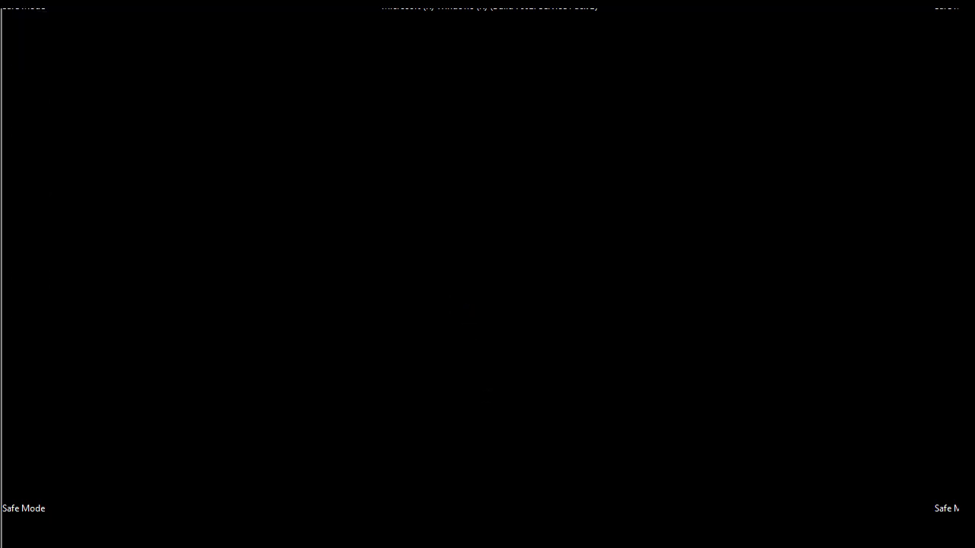